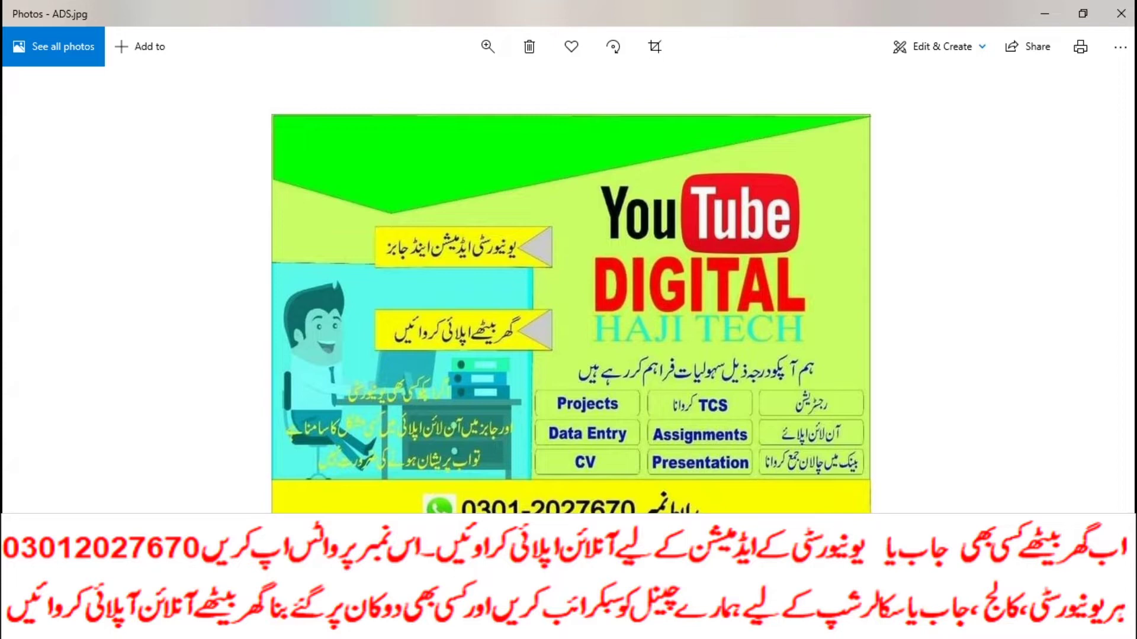
Step: Load the uaf.edu.pk website in a new Chrome tab
{"action": "key", "text": "alt+Tab"}
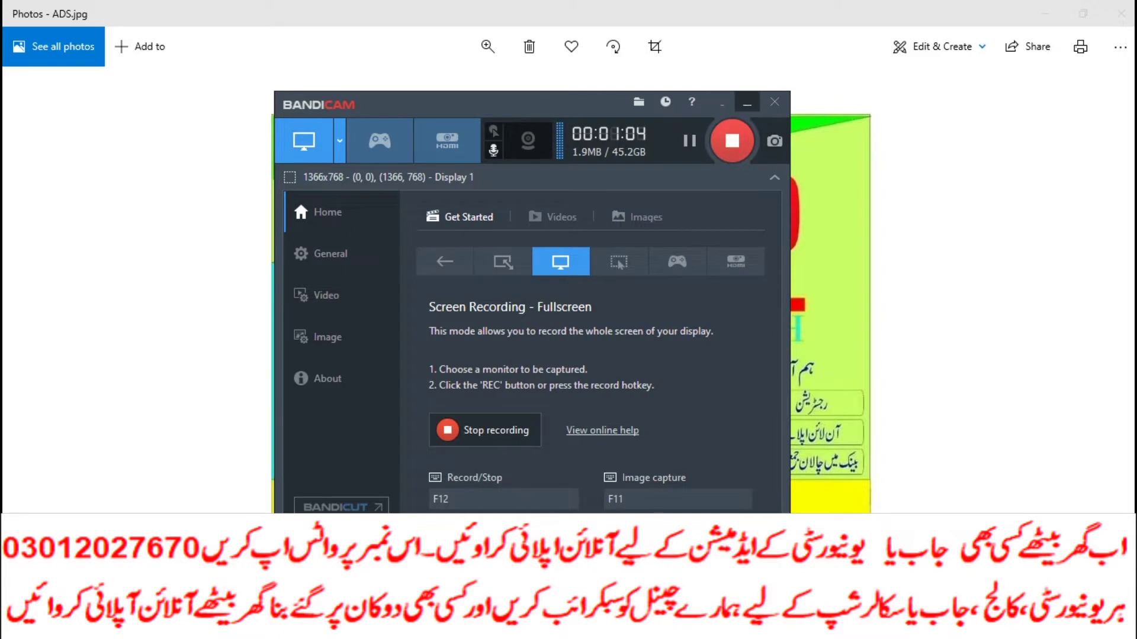
{"action": "key", "text": "alt+Tab"}
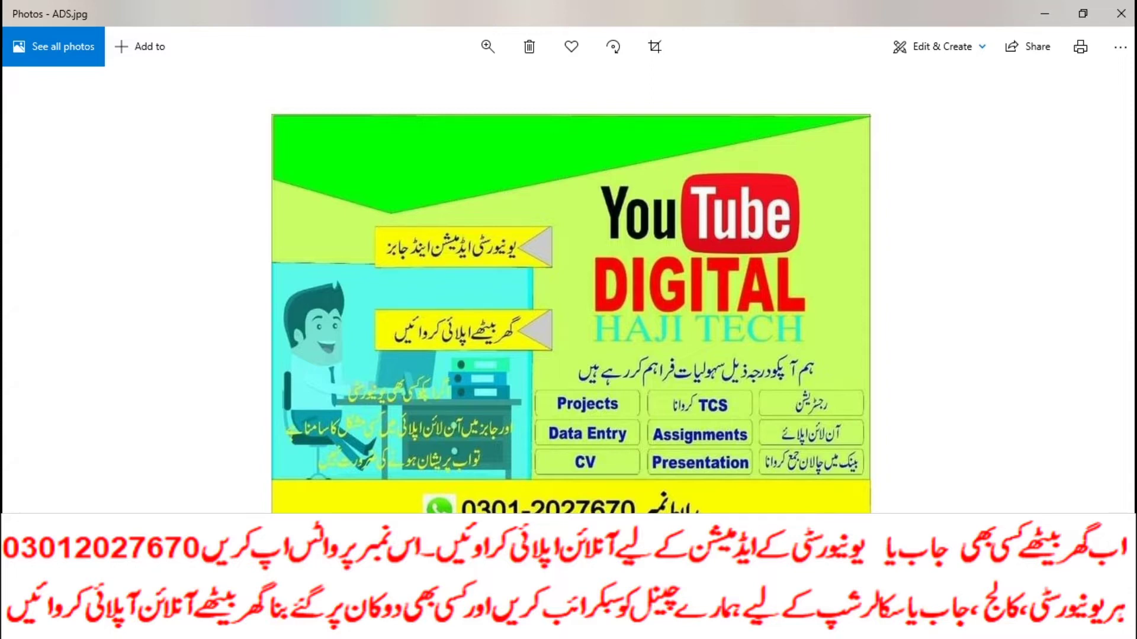
{"action": "key", "text": "alt+Tab"}
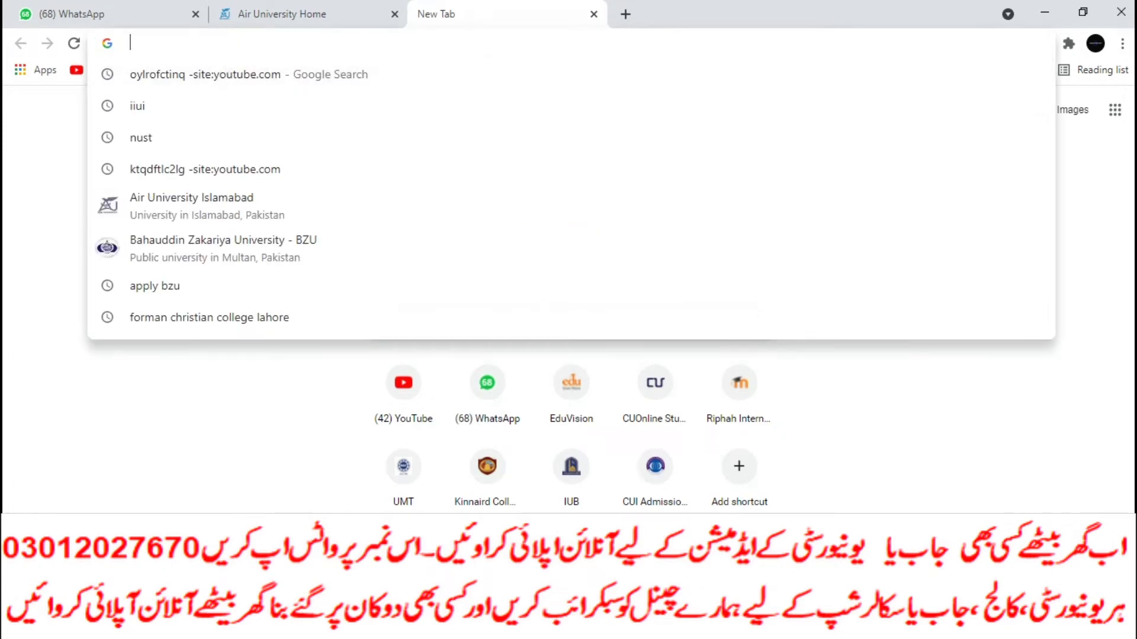
{"action": "type", "text": "uad"}
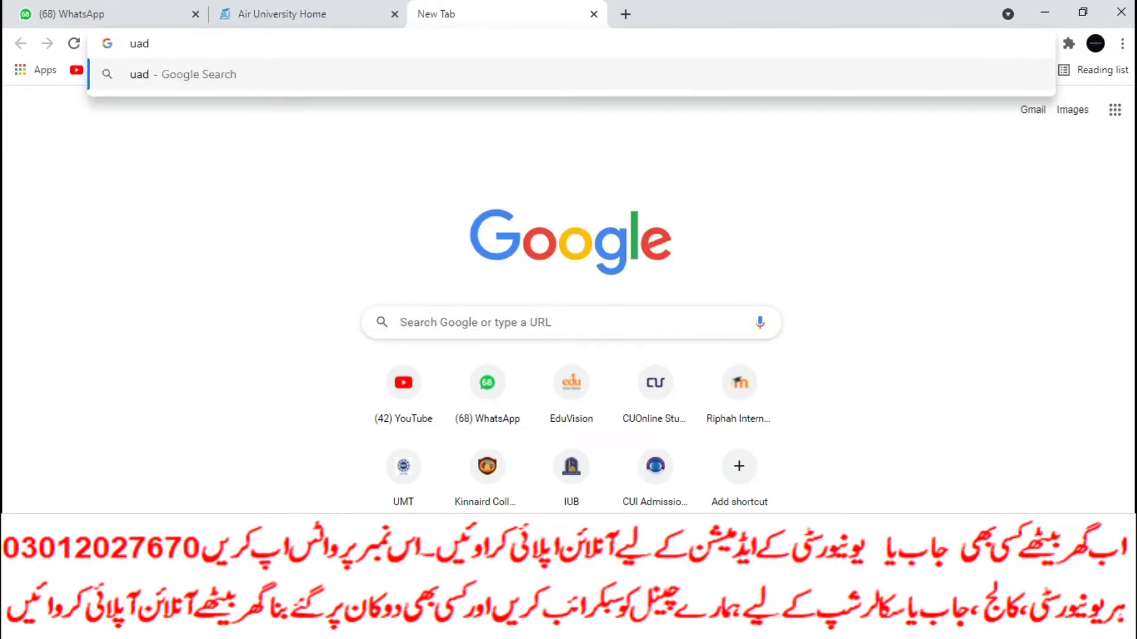
{"action": "key", "text": "BackSpace"}
{"action": "type", "text": "f.edu.pk"}
{"action": "key", "text": "Right"}
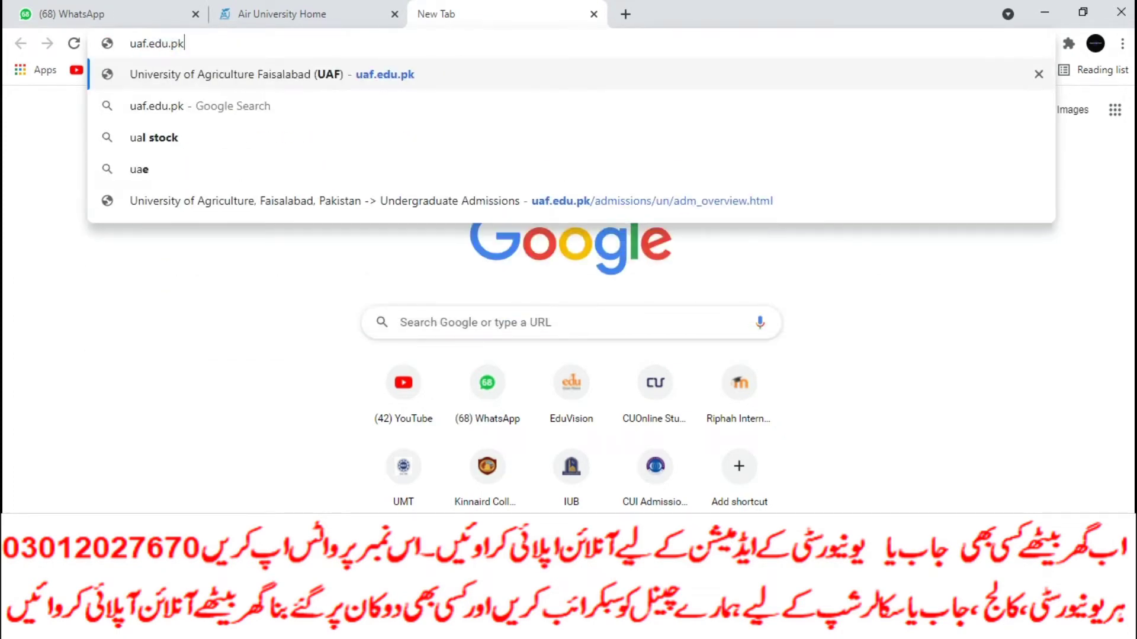
{"action": "key", "text": "Return"}
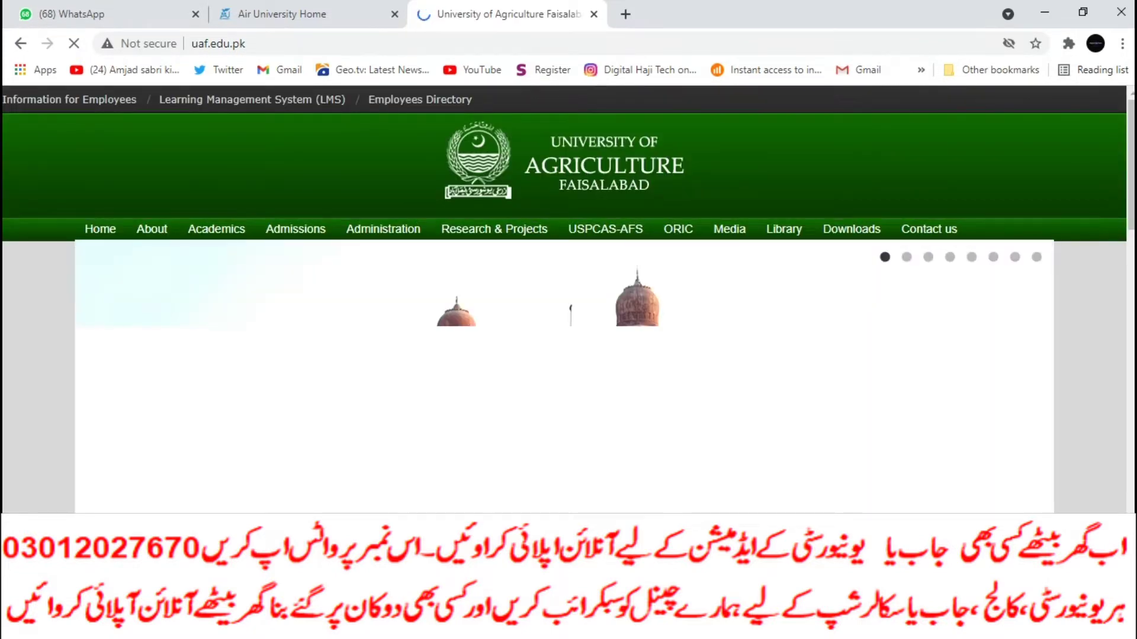
Step: Reach the Undergraduate Admissions 2021-22 page and cancel the duplicate qualification document download
{"action": "mouse_move", "coordinate": [296, 229]}
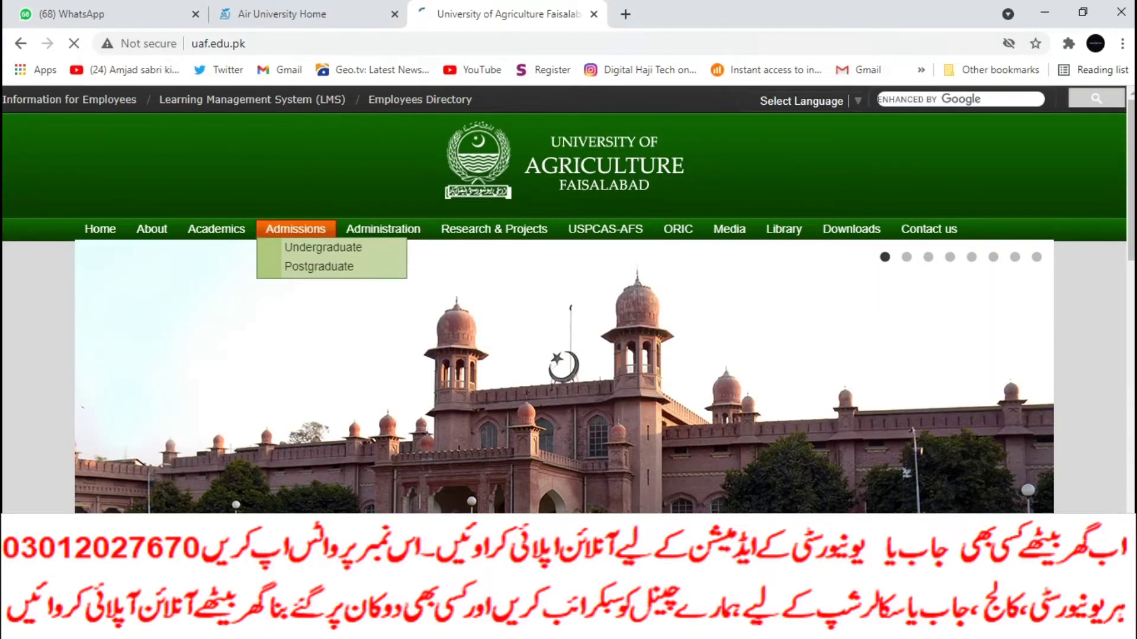
{"action": "left_click", "coordinate": [323, 247]}
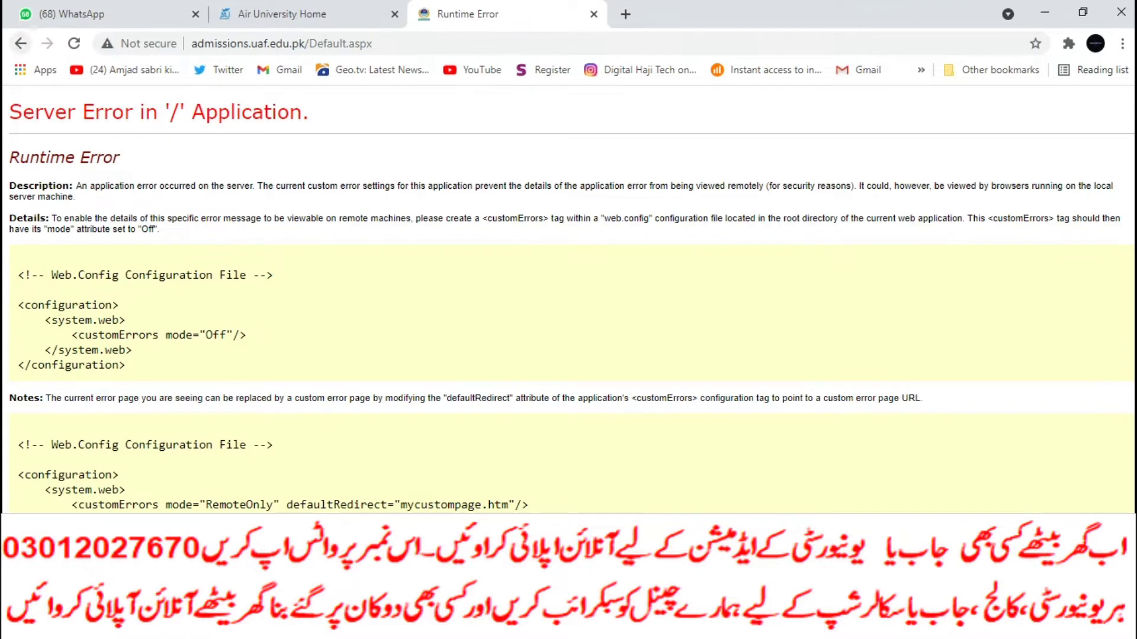
{"action": "left_click", "coordinate": [20, 43]}
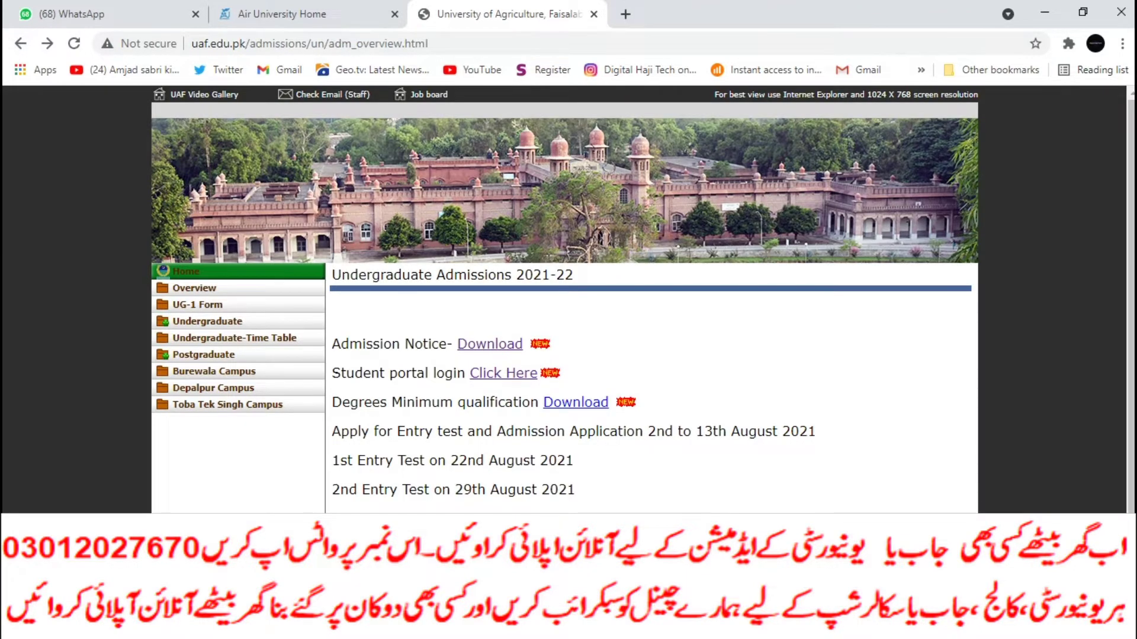
{"action": "left_click", "coordinate": [576, 402]}
{"action": "left_click", "coordinate": [613, 370]}
{"action": "key", "text": "alt+Tab"}
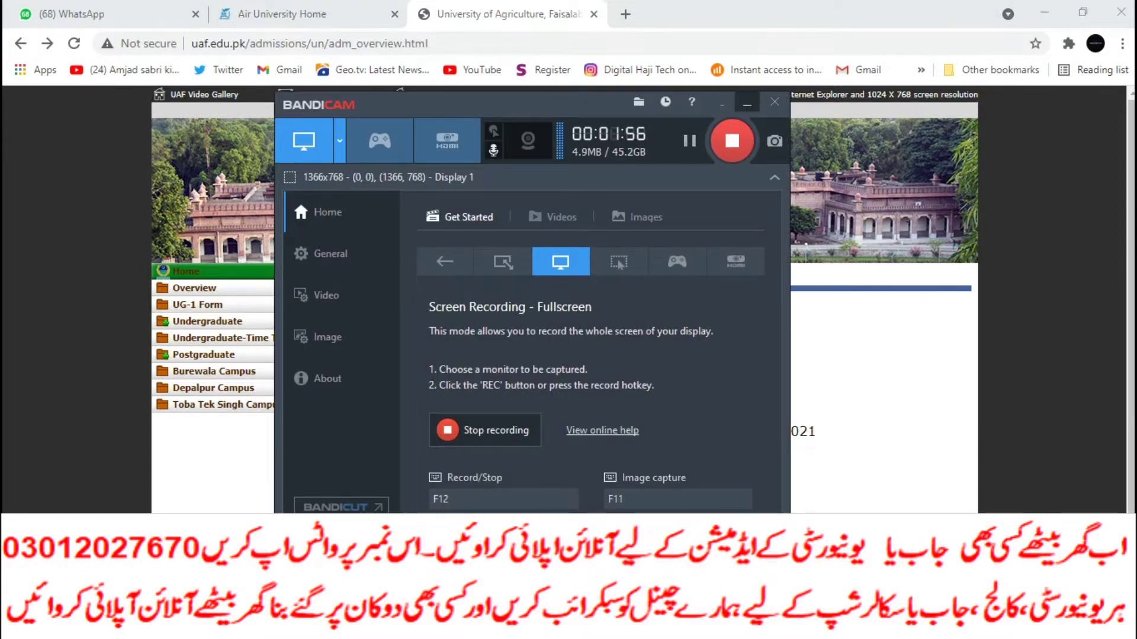
{"action": "left_click", "coordinate": [747, 103]}
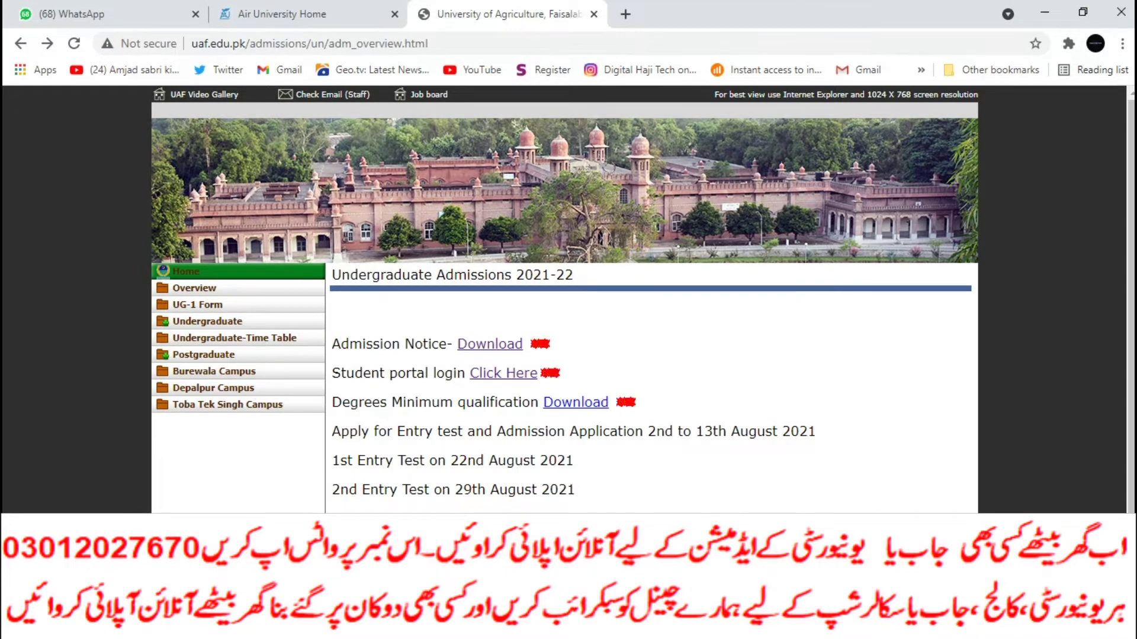
Step: Go from Home to the Postgraduate Admissions 2020-21 page and scroll through the poster
{"action": "left_click", "coordinate": [21, 43]}
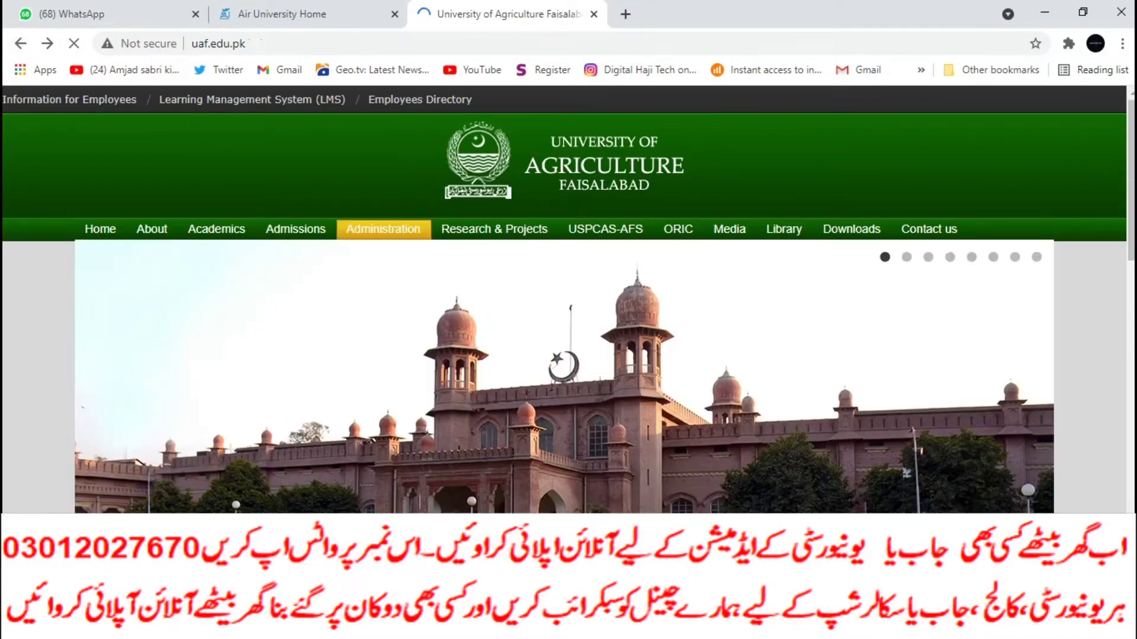
{"action": "mouse_move", "coordinate": [295, 230]}
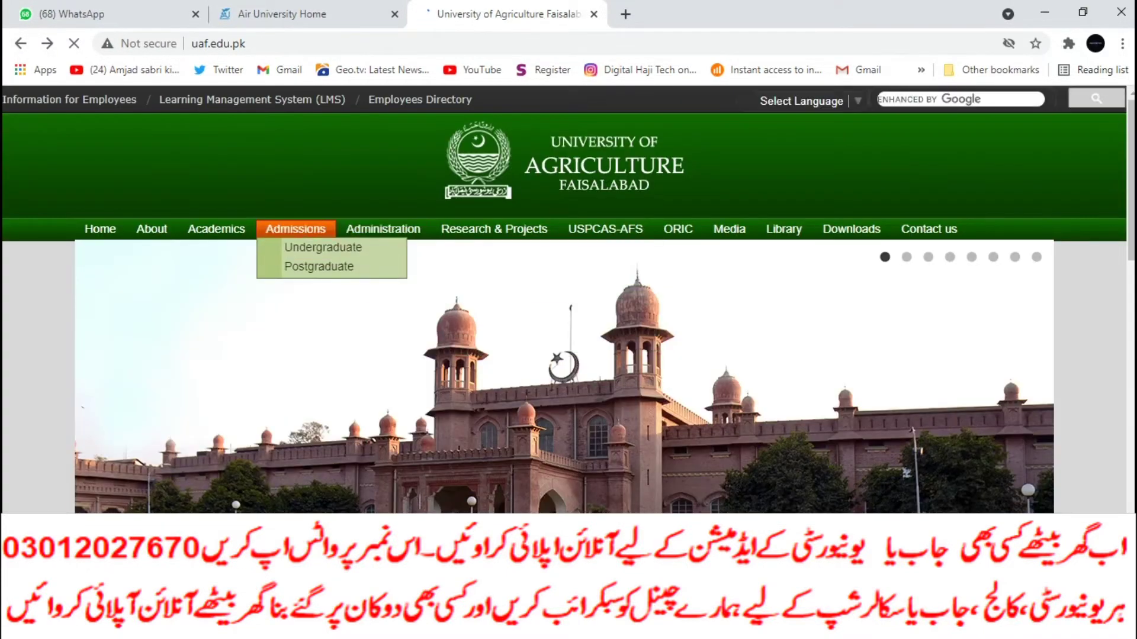
{"action": "left_click", "coordinate": [320, 267]}
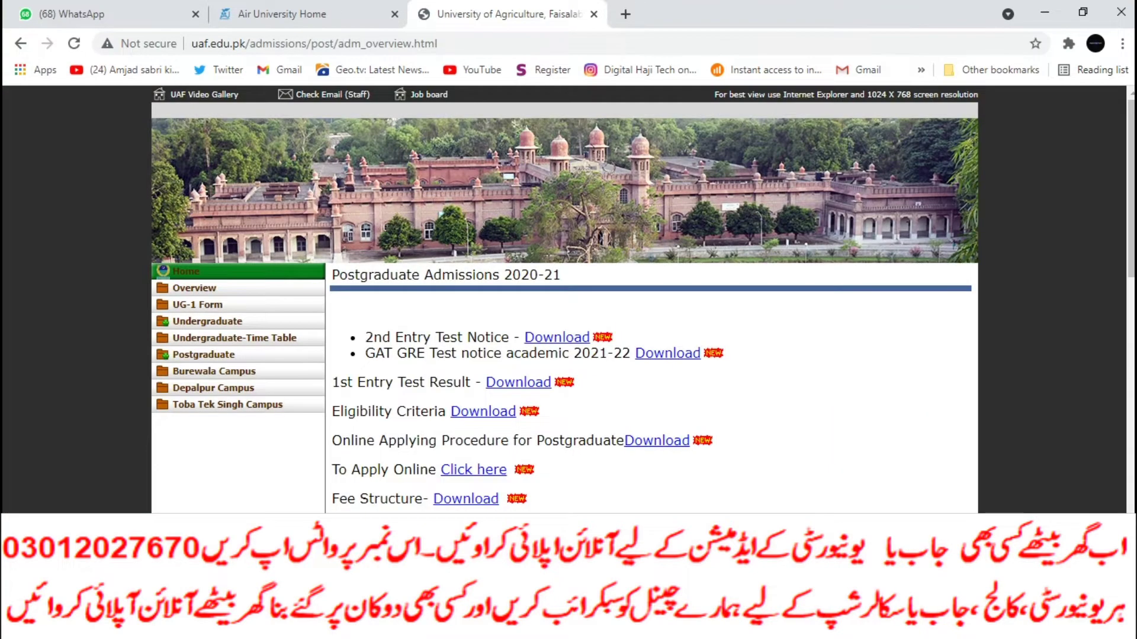
{"action": "scroll", "coordinate": [643, 301], "scroll_direction": "down", "scroll_amount": 4}
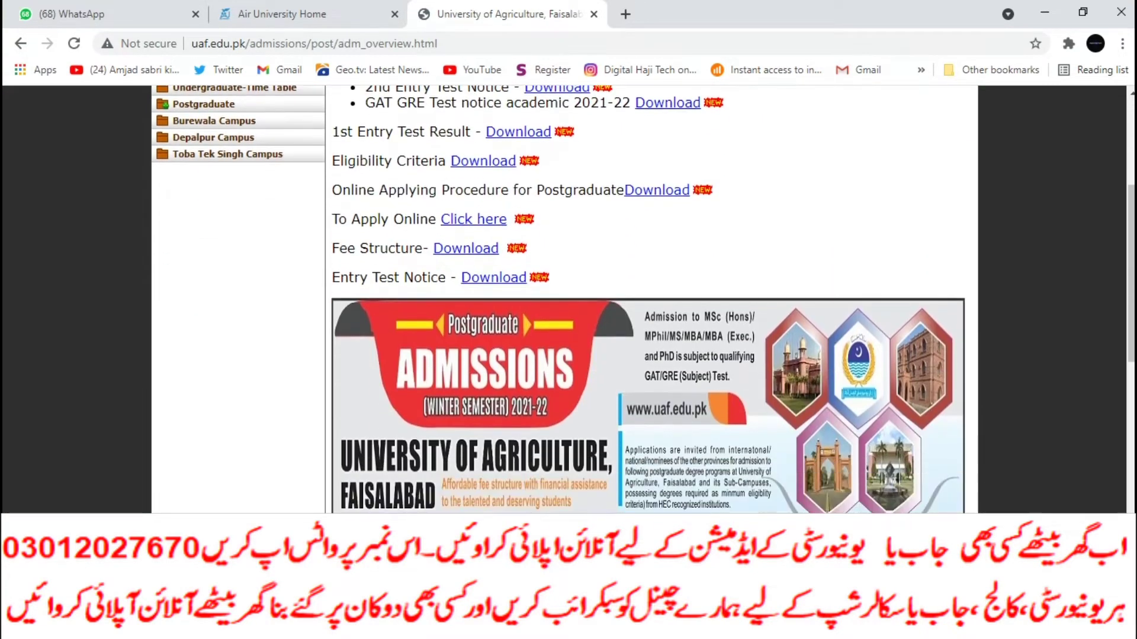
{"action": "scroll", "coordinate": [648, 301], "scroll_direction": "down", "scroll_amount": 2}
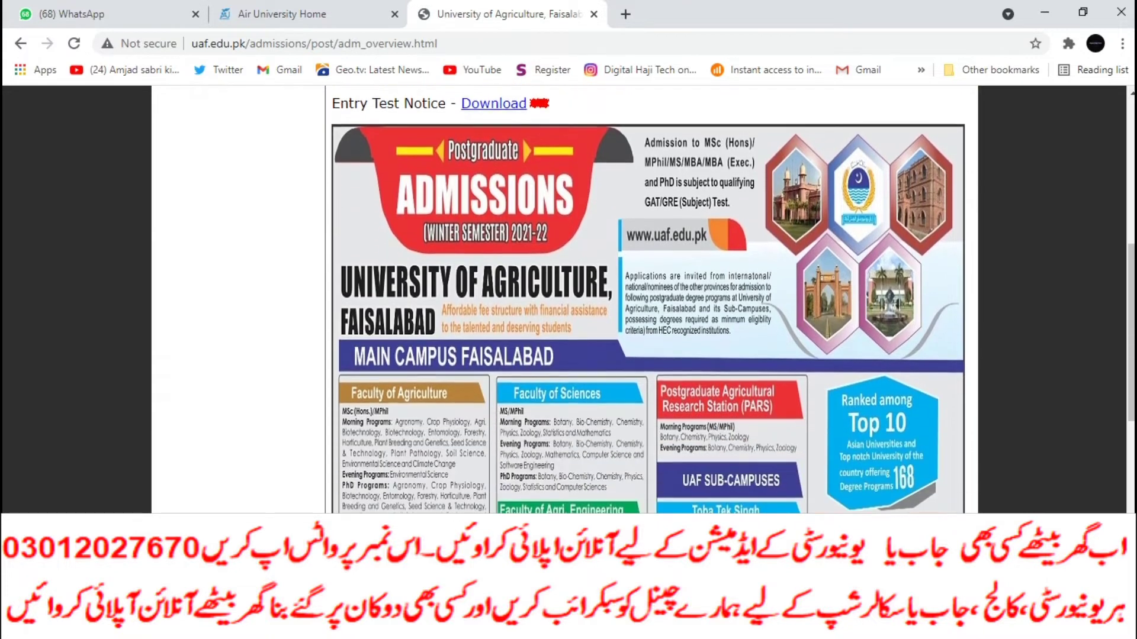
{"action": "scroll", "coordinate": [648, 300], "scroll_direction": "down", "scroll_amount": 1}
{"action": "scroll", "coordinate": [648, 300], "scroll_direction": "down", "scroll_amount": 4}
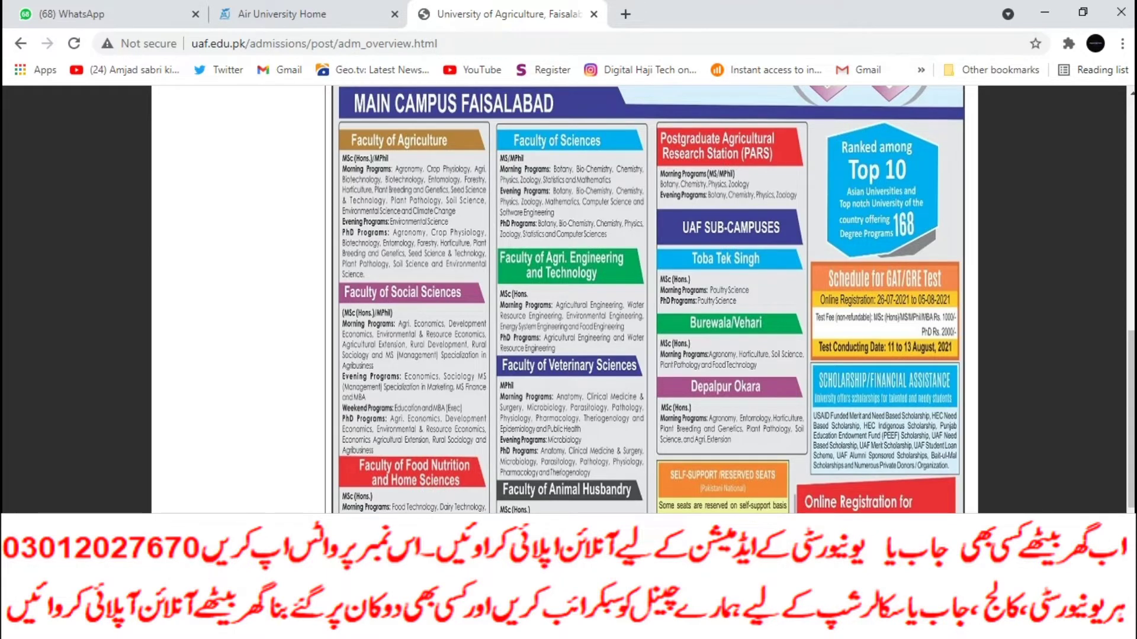
Step: Follow the 'Click here' To Apply Online link toward the admission portal
{"action": "scroll", "coordinate": [648, 300], "scroll_direction": "down", "scroll_amount": 5}
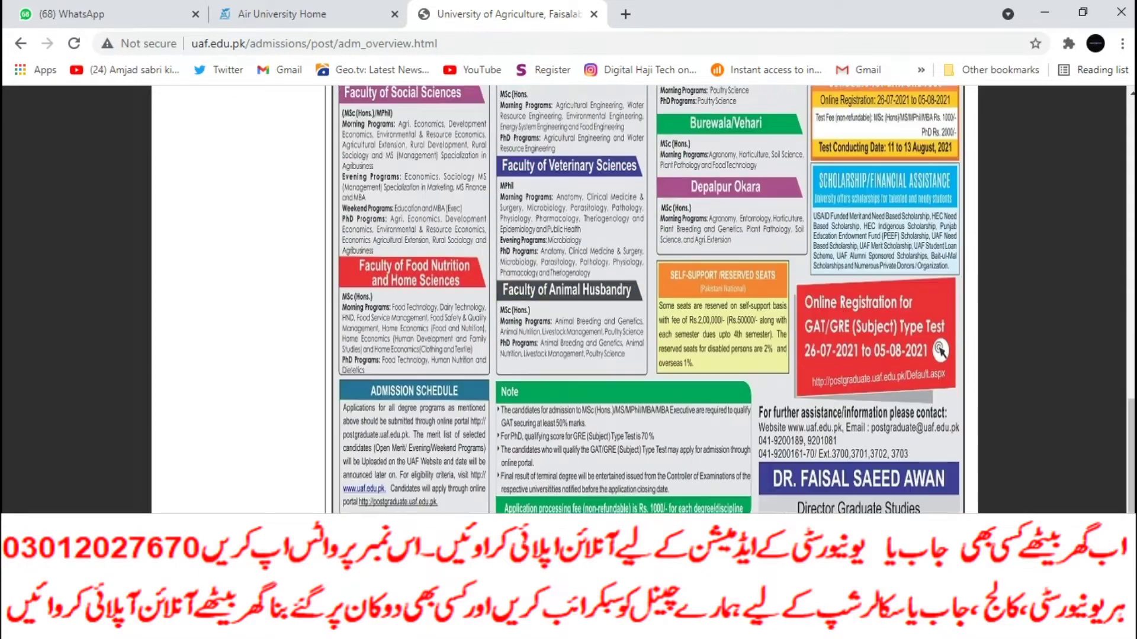
{"action": "scroll", "coordinate": [648, 300], "scroll_direction": "up", "scroll_amount": 10}
{"action": "key", "text": "Escape"}
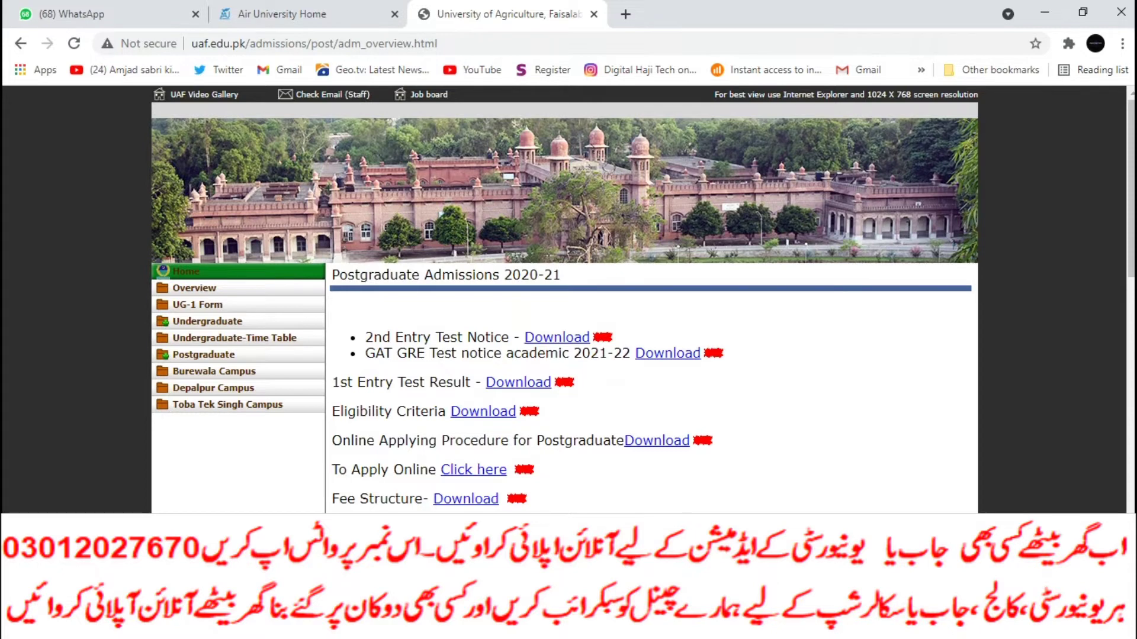
{"action": "left_click", "coordinate": [473, 470]}
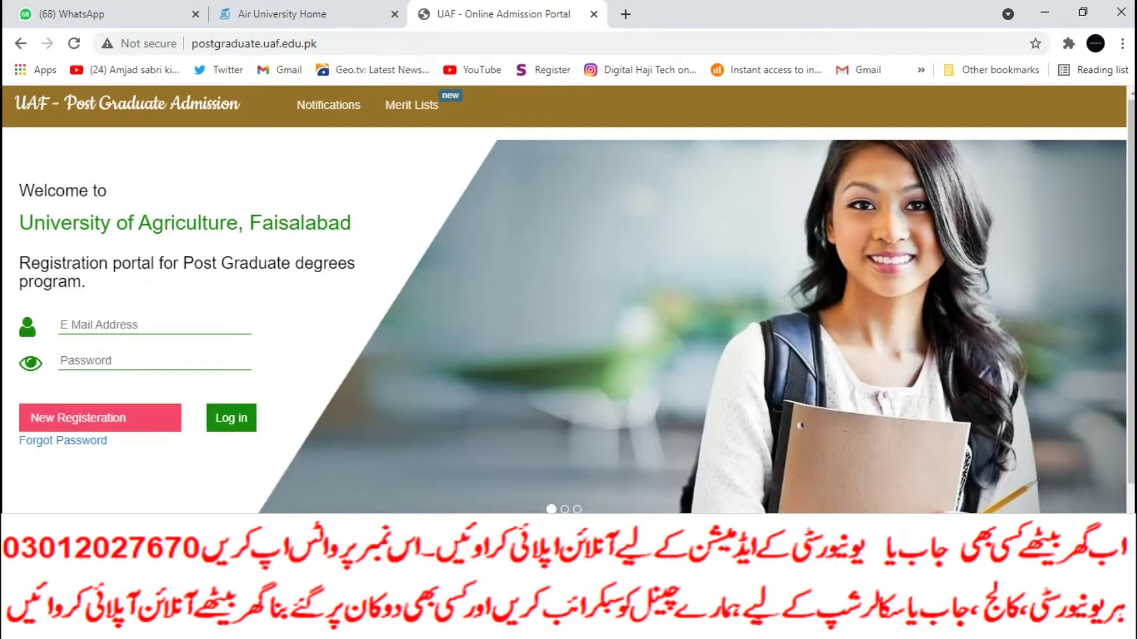
Step: Start a new registration with the applicant's e-mail and Pakistani nationality
{"action": "left_click", "coordinate": [100, 418]}
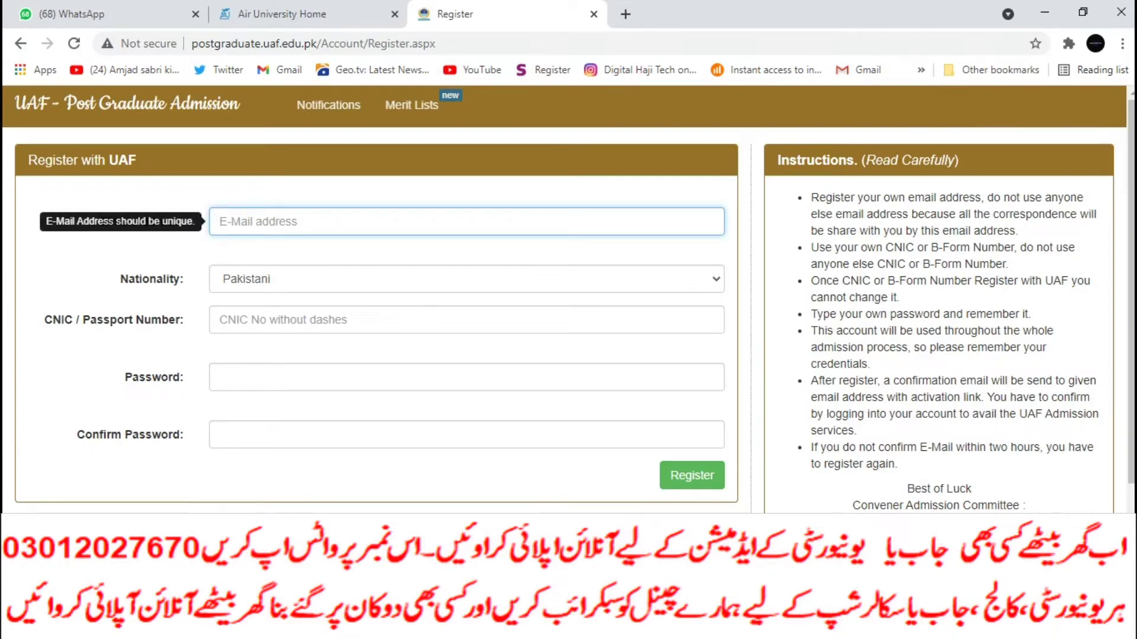
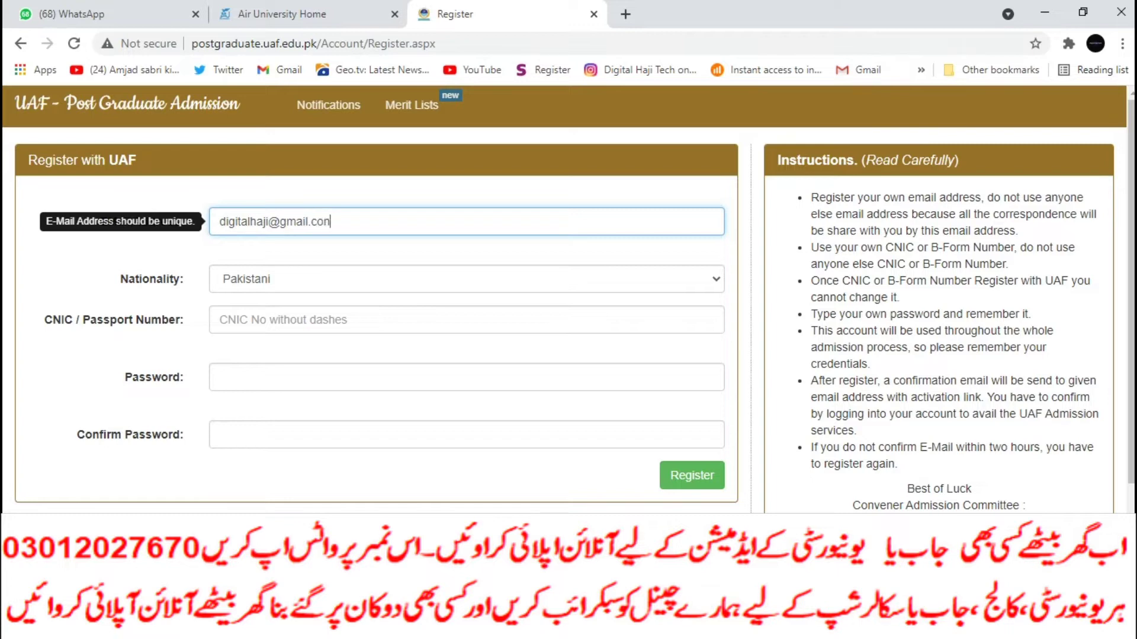
{"action": "left_click", "coordinate": [466, 279]}
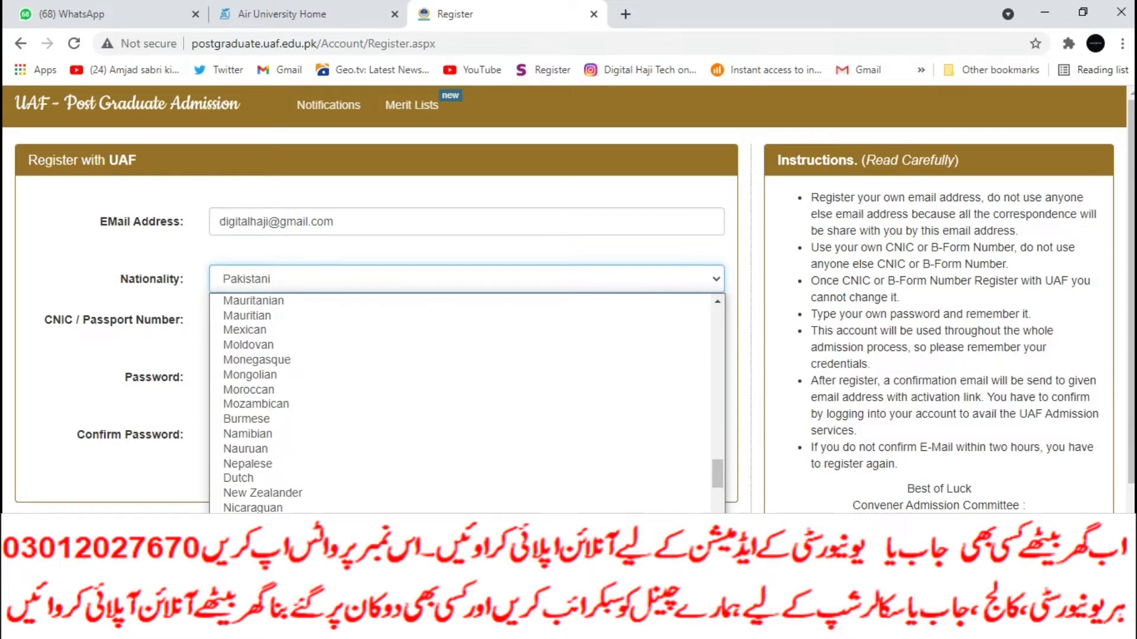
{"action": "left_click", "coordinate": [246, 583]}
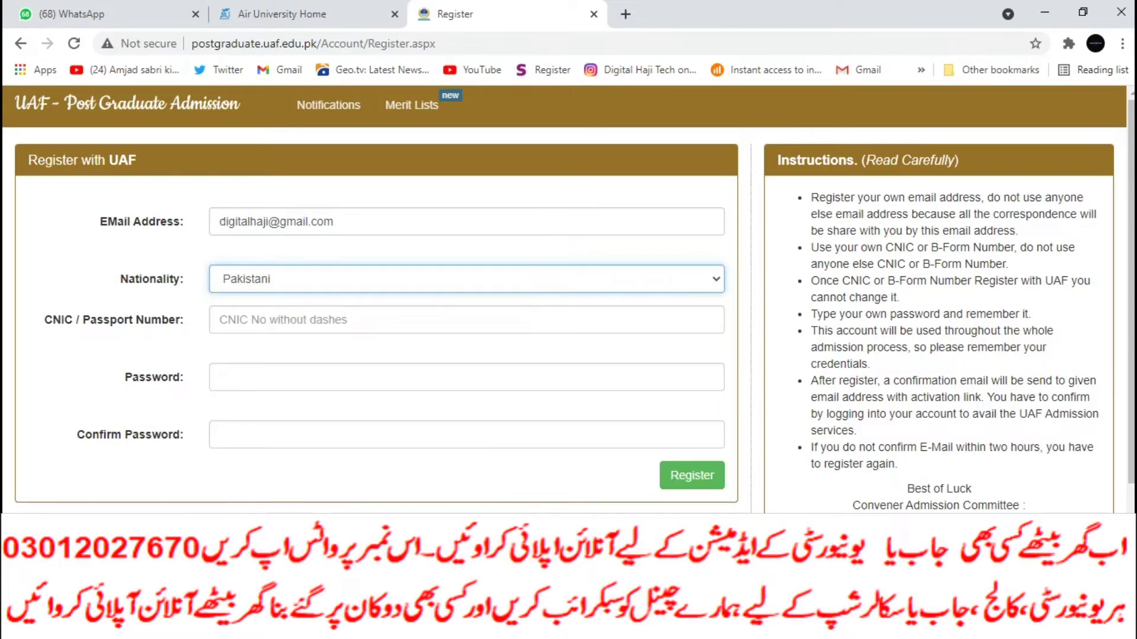
Step: Enter the applicant's CNIC number and the account password twice, then register
{"action": "key", "text": "Tab"}
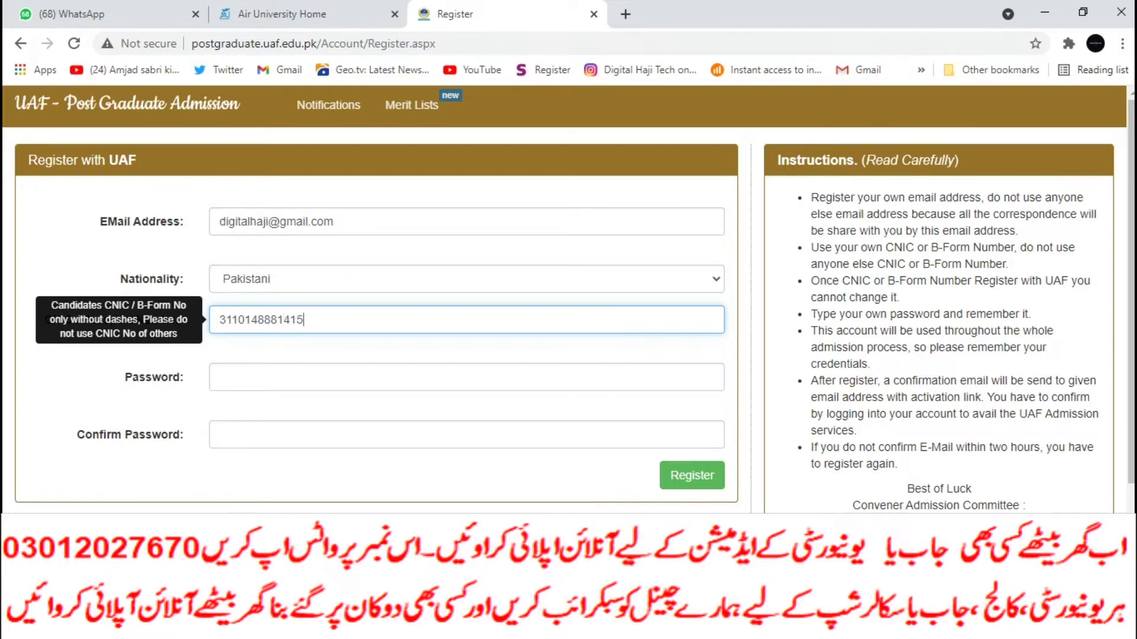
{"action": "key", "text": "Tab"}
{"action": "type", "text": "aaaaaaa"}
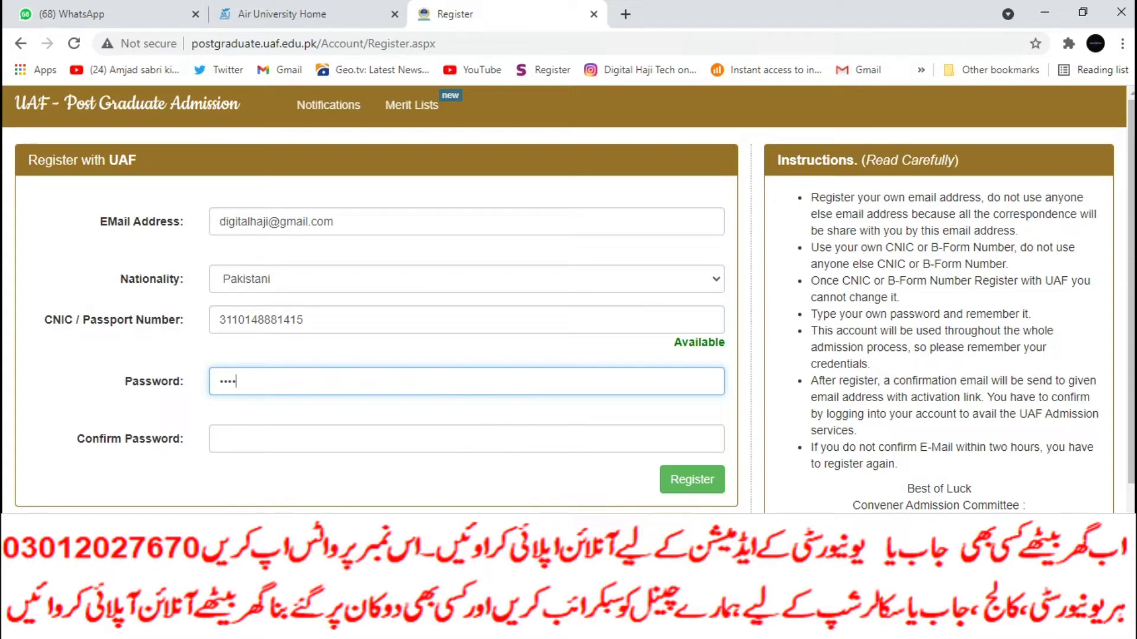
{"action": "type", "text": "aa"}
{"action": "key", "text": "Tab"}
{"action": "type", "text": "aaa"}
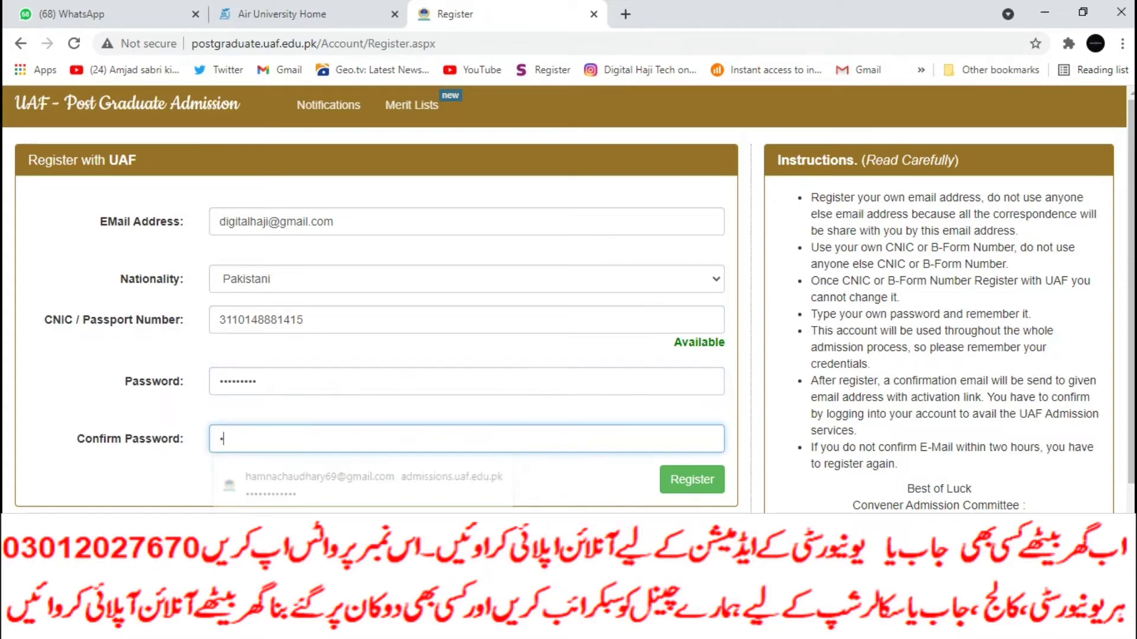
{"action": "type", "text": "aaaaa"}
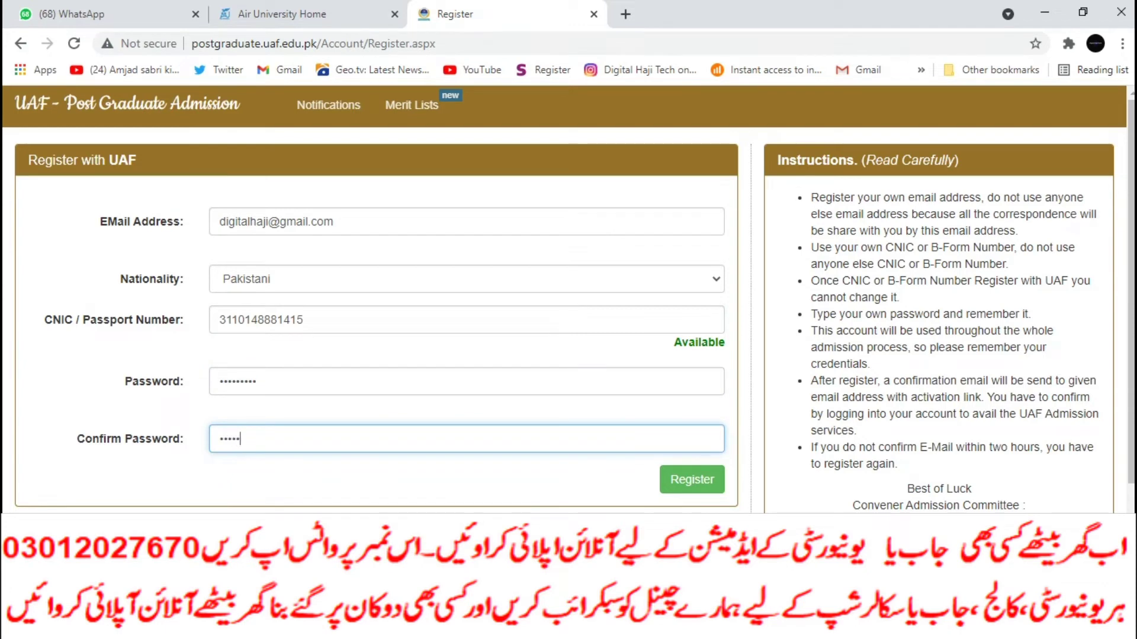
{"action": "type", "text": "a"}
{"action": "left_click", "coordinate": [692, 480]}
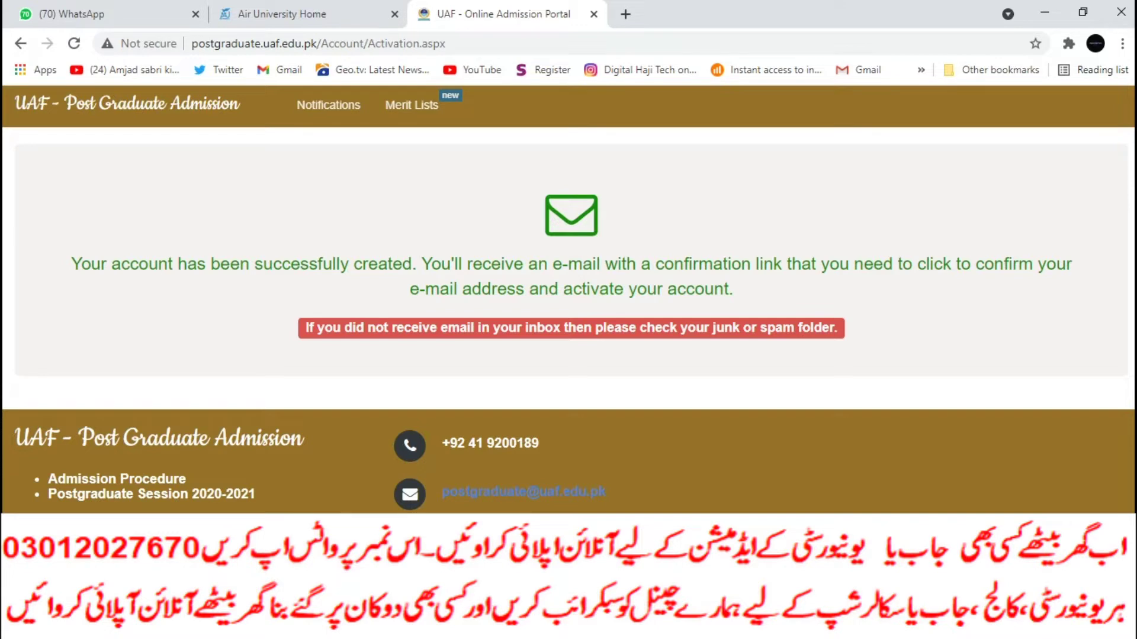
Step: Go back twice from the Activation page, past the Register form, to the login page
{"action": "left_click", "coordinate": [20, 43]}
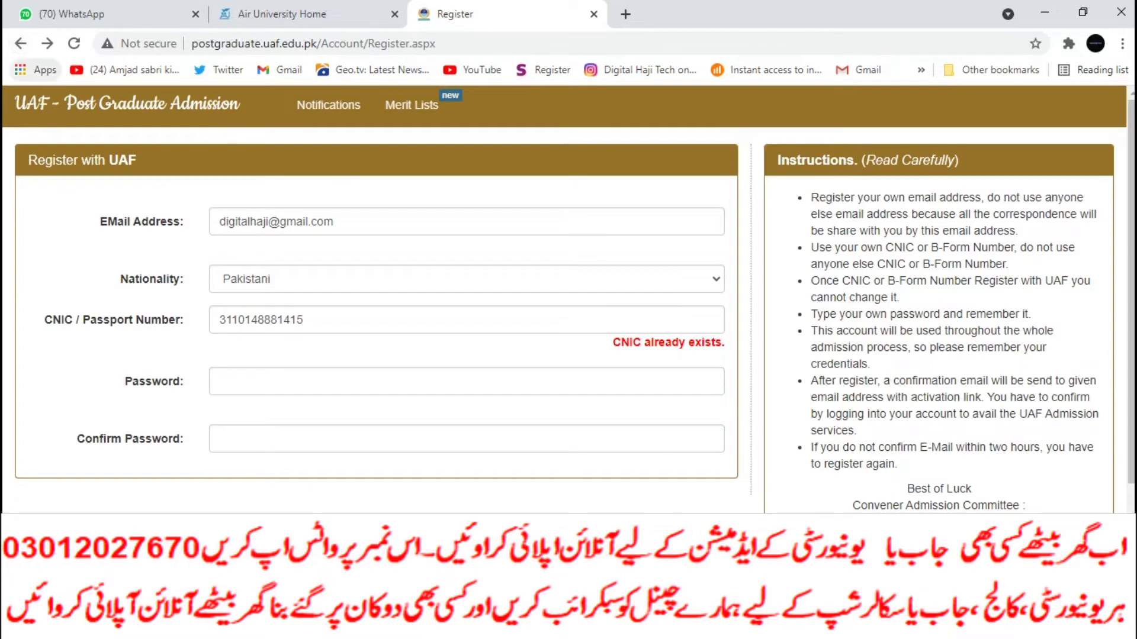
{"action": "left_click", "coordinate": [20, 43]}
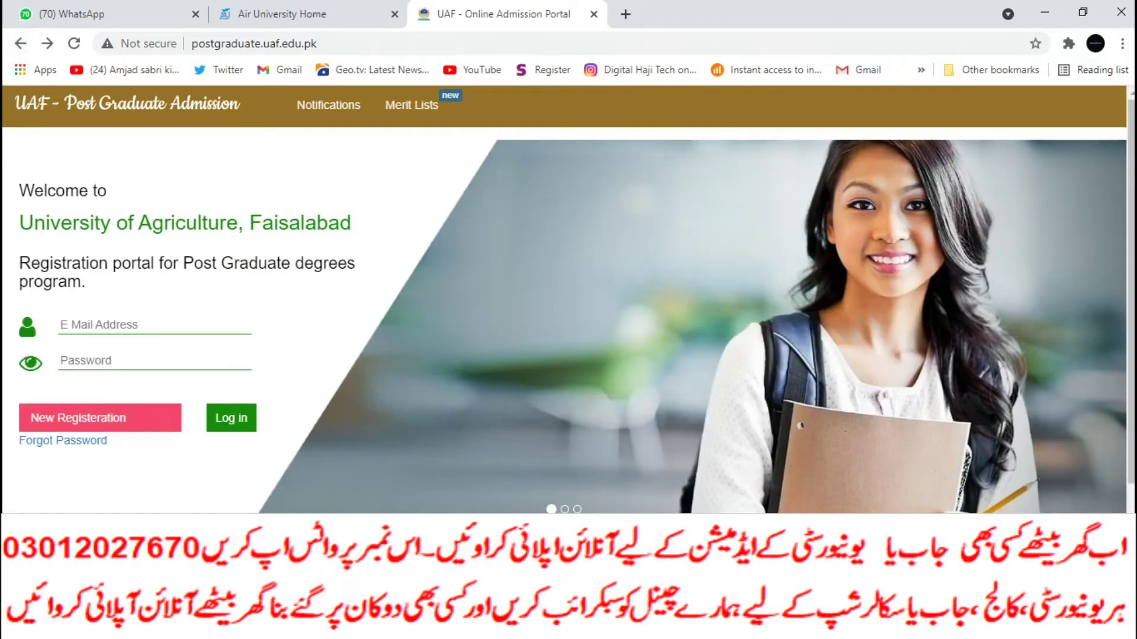
Step: Attempt to log in with the registered e-mail and account password
{"action": "left_click", "coordinate": [154, 325]}
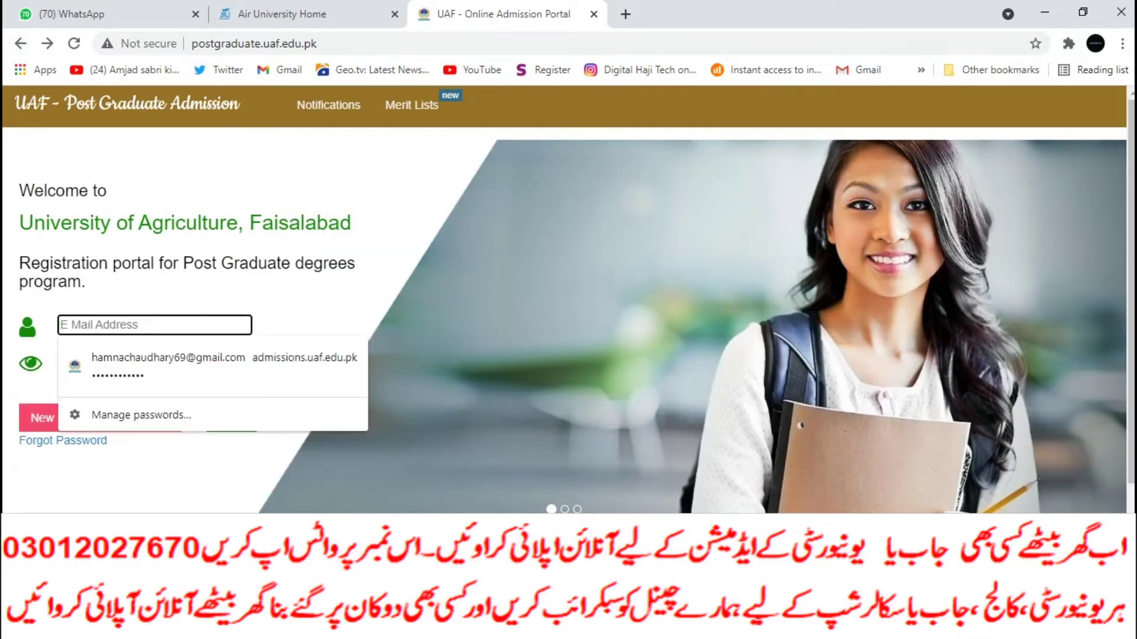
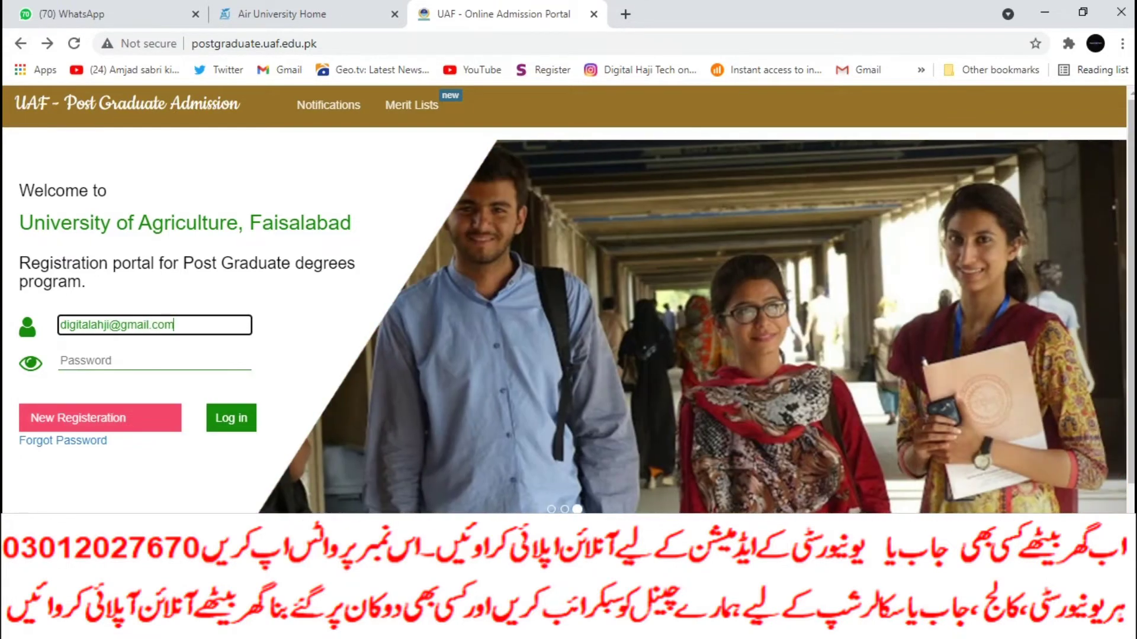
{"action": "key", "text": "Tab"}
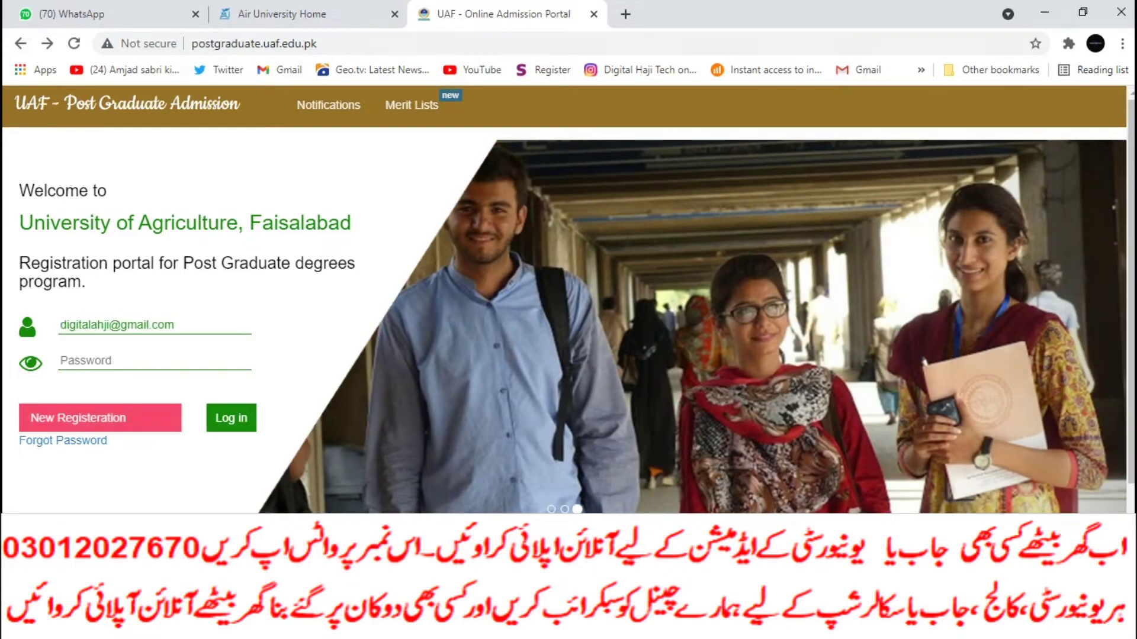
{"action": "left_click", "coordinate": [154, 361]}
{"action": "type", "text": "•••"}
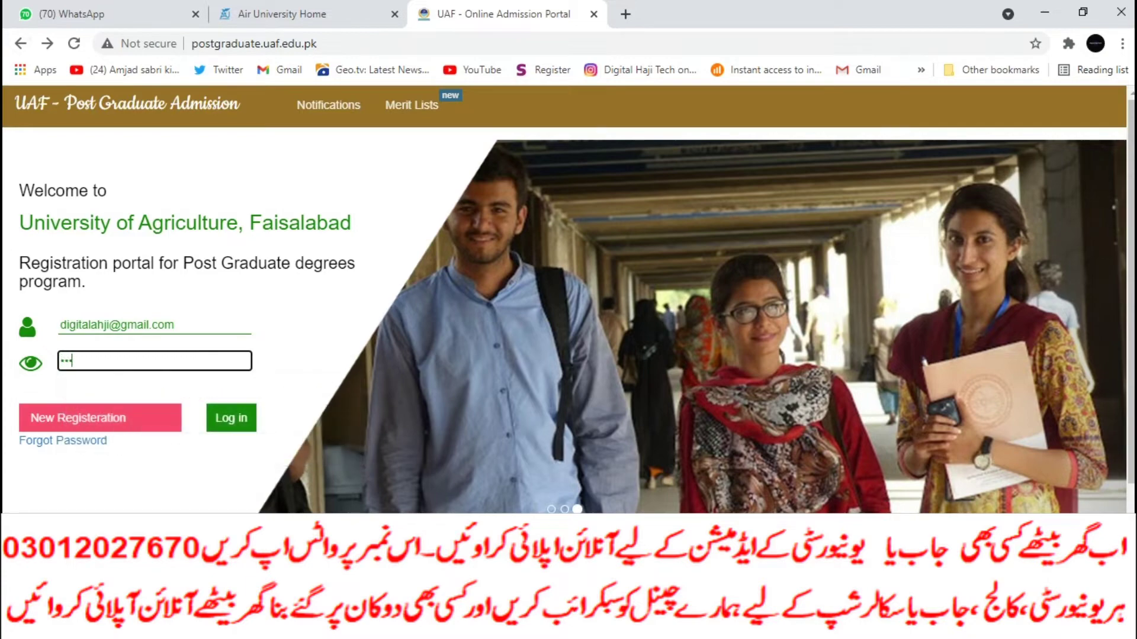
{"action": "type", "text": "••••••"}
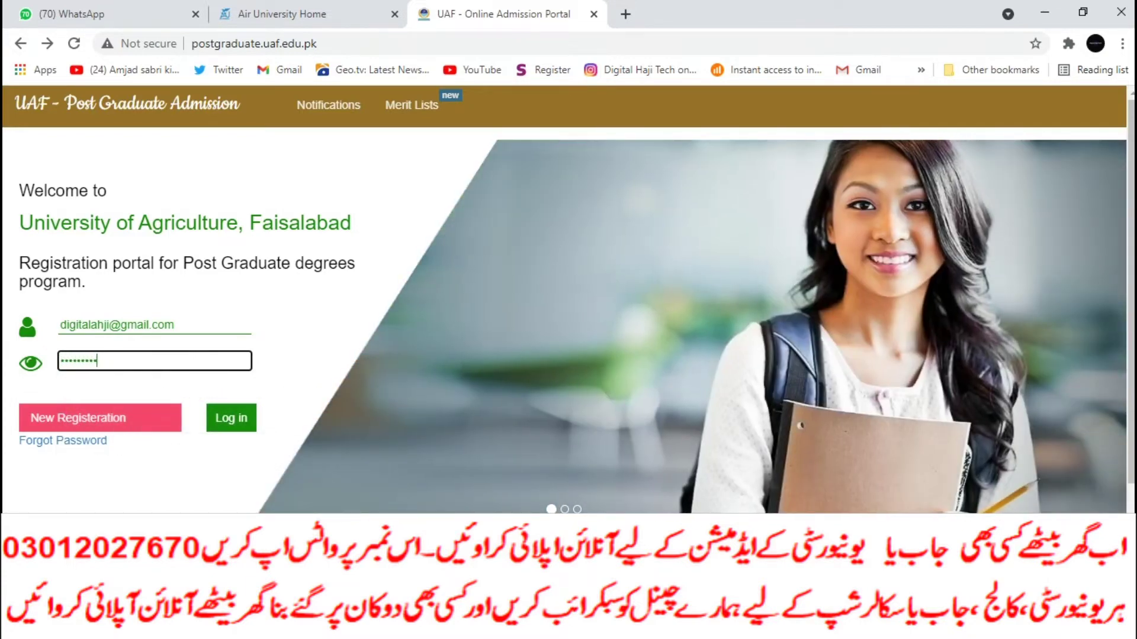
{"action": "key", "text": "Return"}
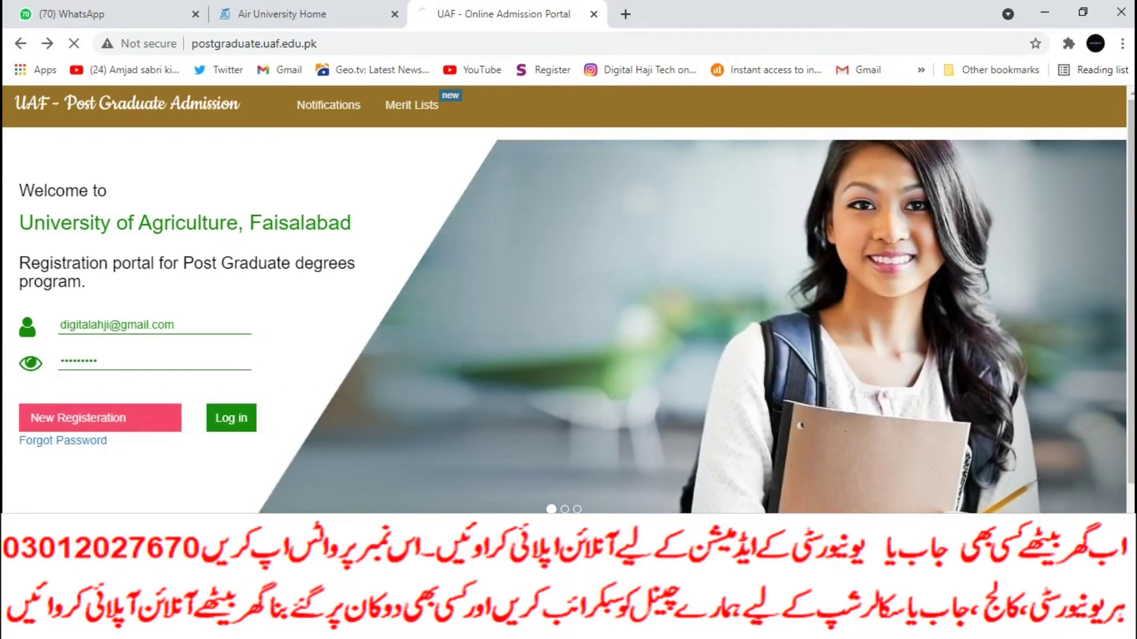
Step: After the invalid-login error, correct the e-mail typo and re-enter the password
{"action": "left_click", "coordinate": [154, 360]}
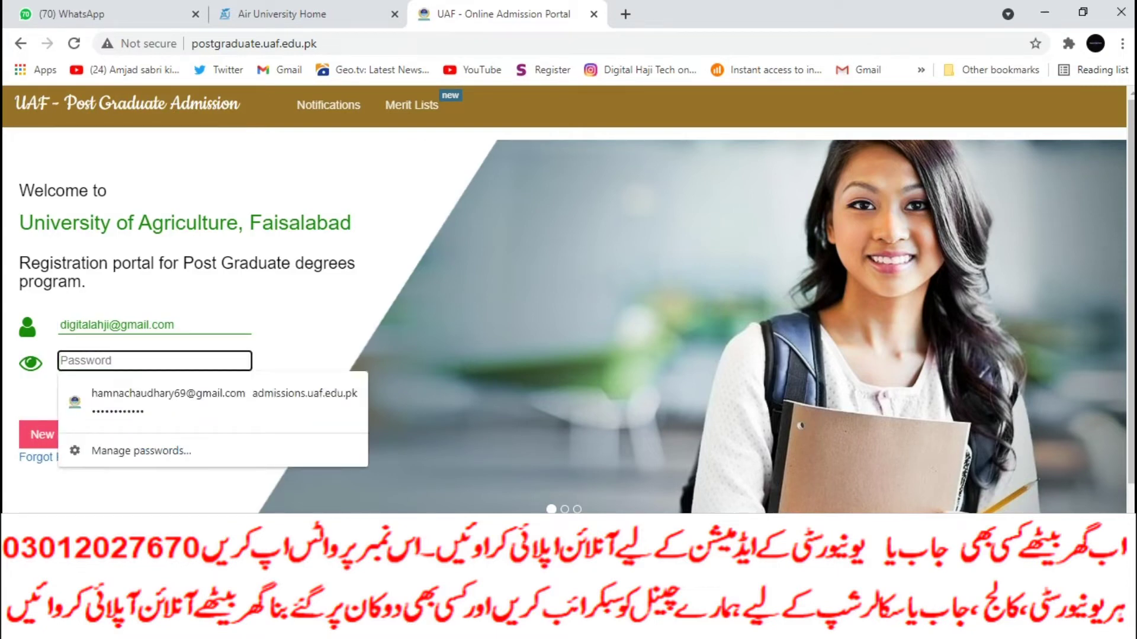
{"action": "left_click", "coordinate": [103, 325]}
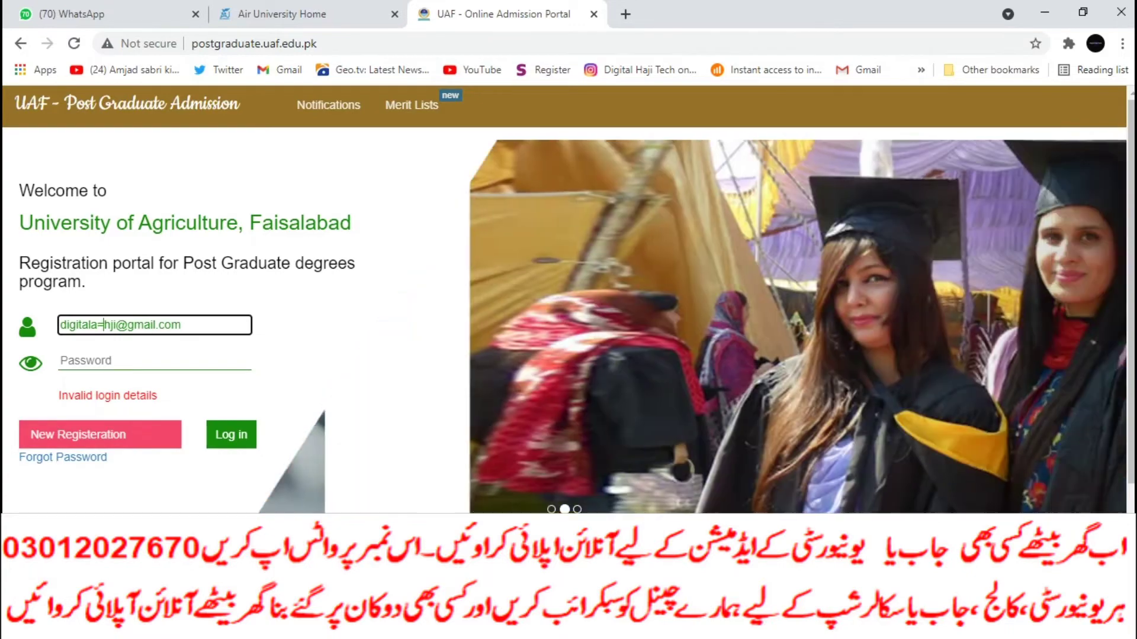
{"action": "key", "text": "BackSpace"}
{"action": "key", "text": "BackSpace"}
{"action": "type", "text": "a"}
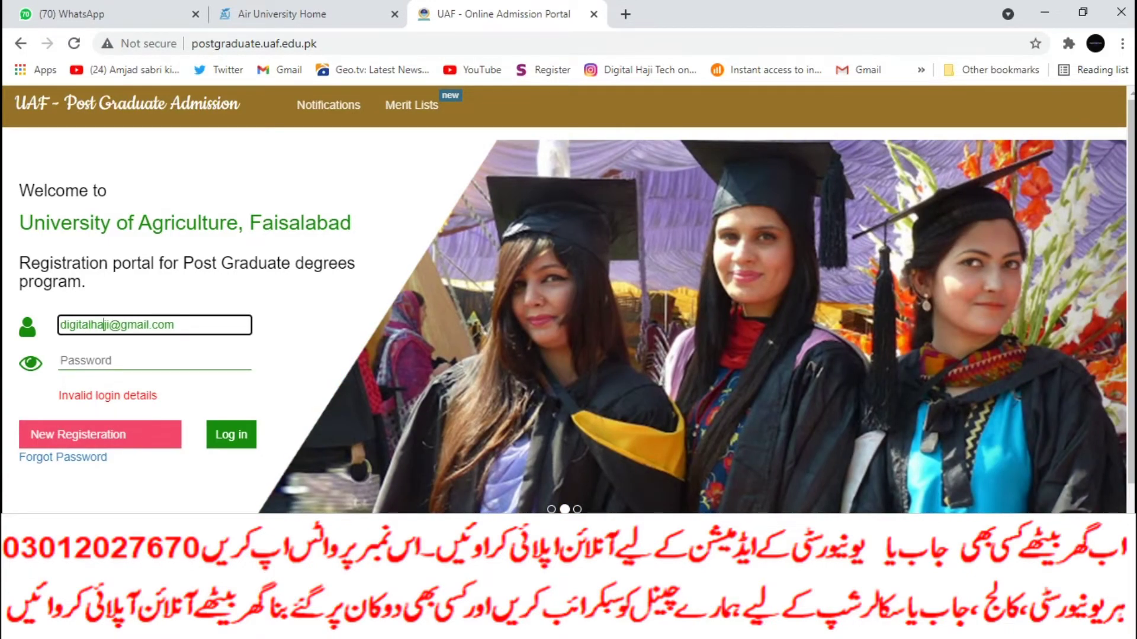
{"action": "left_click", "coordinate": [154, 360]}
{"action": "type", "text": "••"}
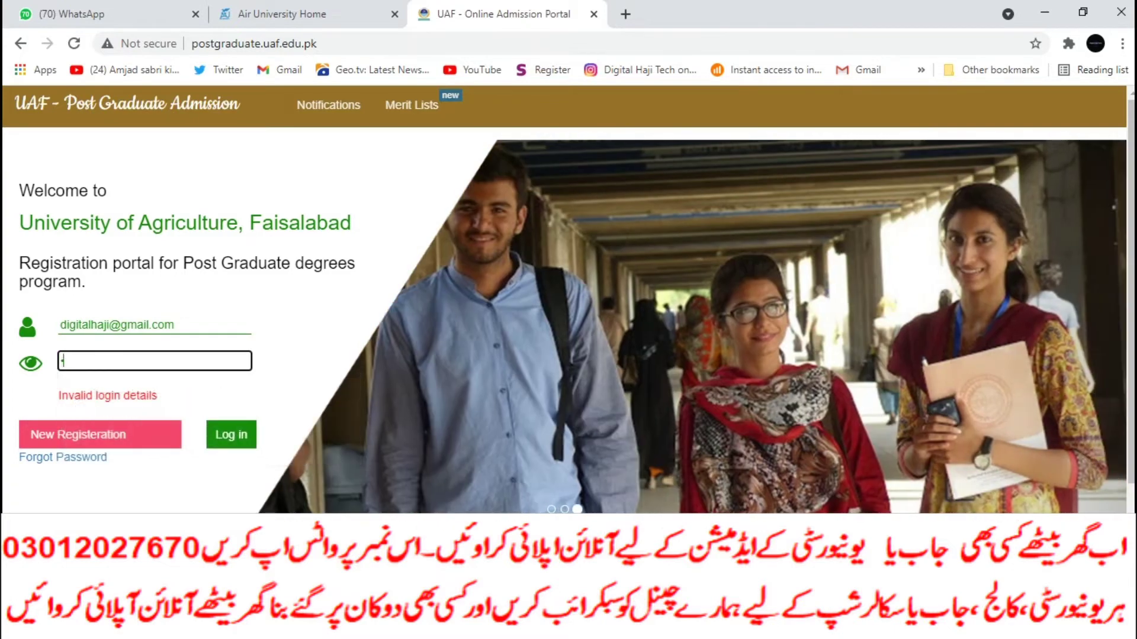
{"action": "type", "text": "•••••••"}
Step: Sign in, open the profile form and enter the applicant's full name
{"action": "key", "text": "Return"}
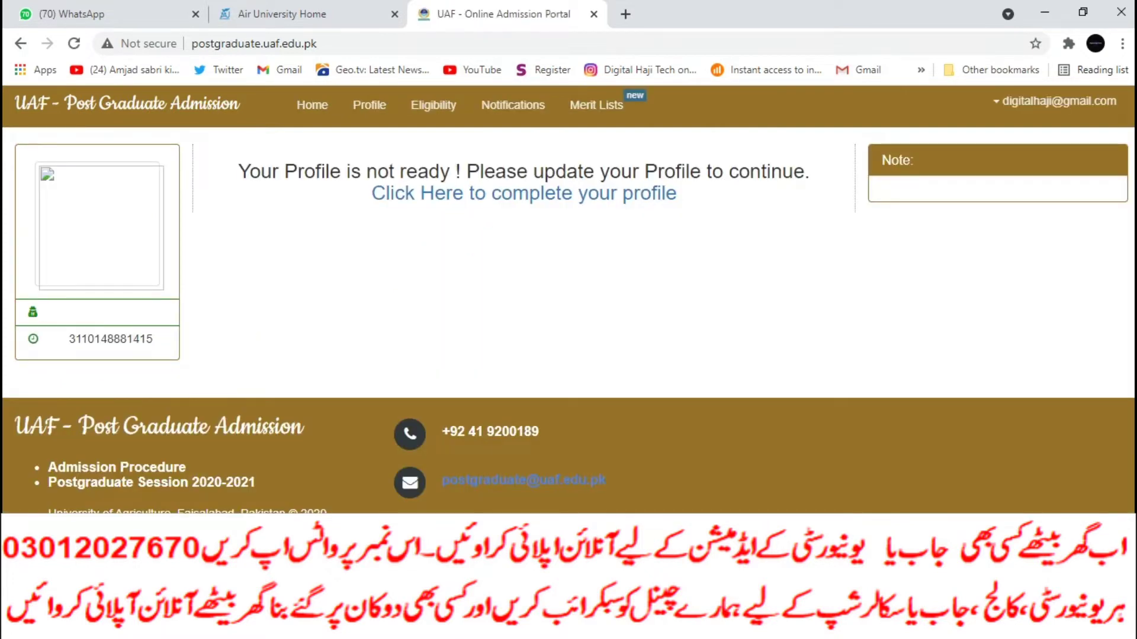
{"action": "left_click", "coordinate": [524, 193]}
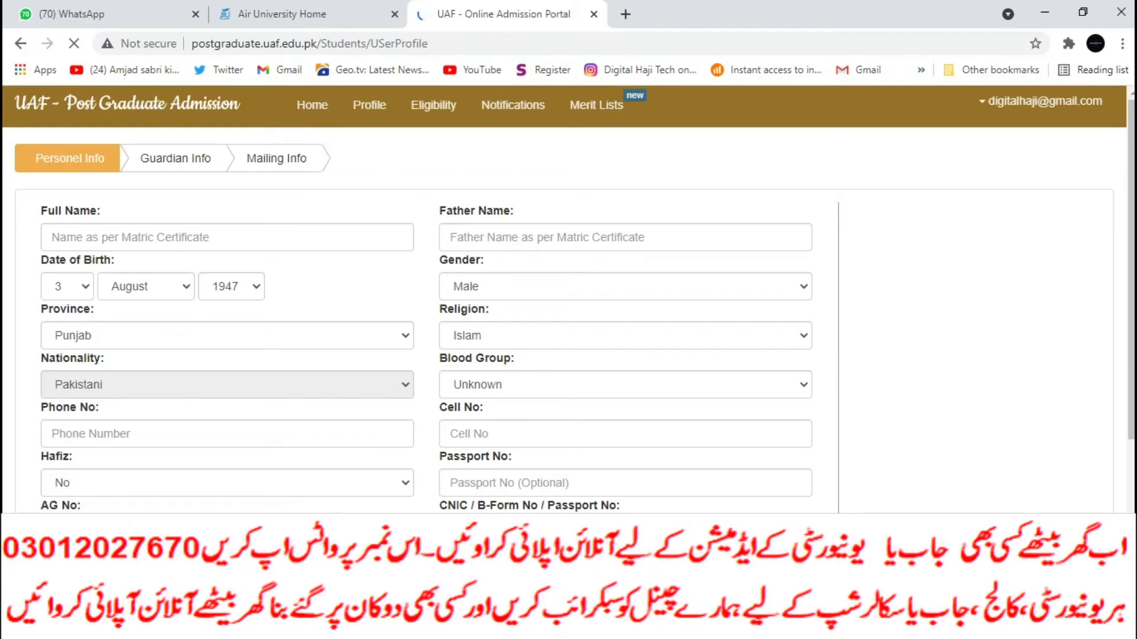
{"action": "left_click", "coordinate": [228, 237]}
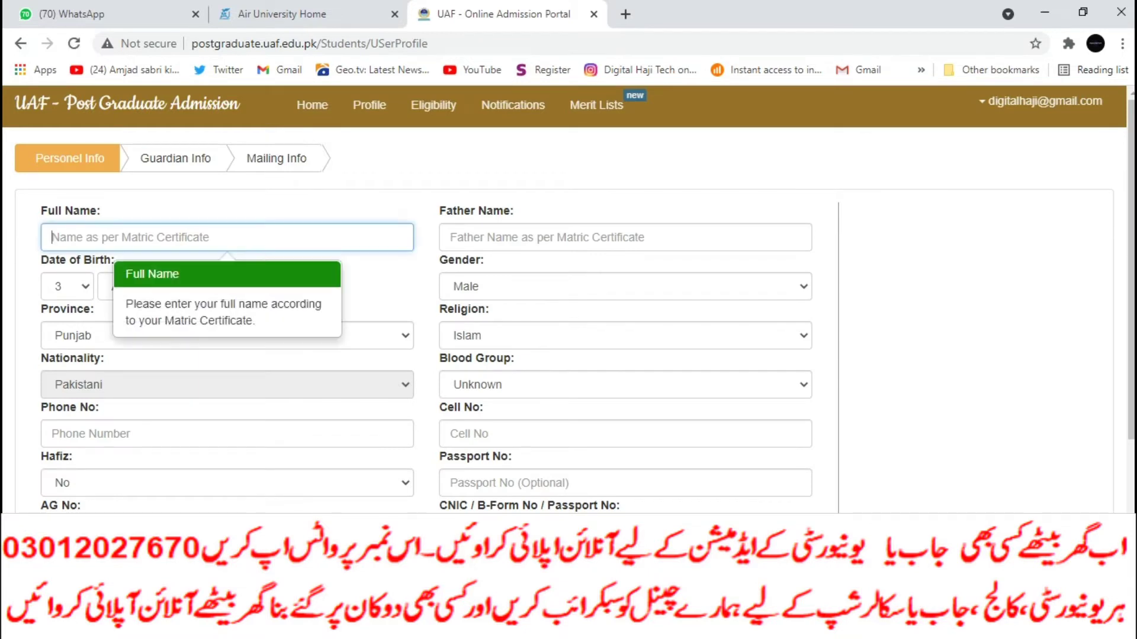
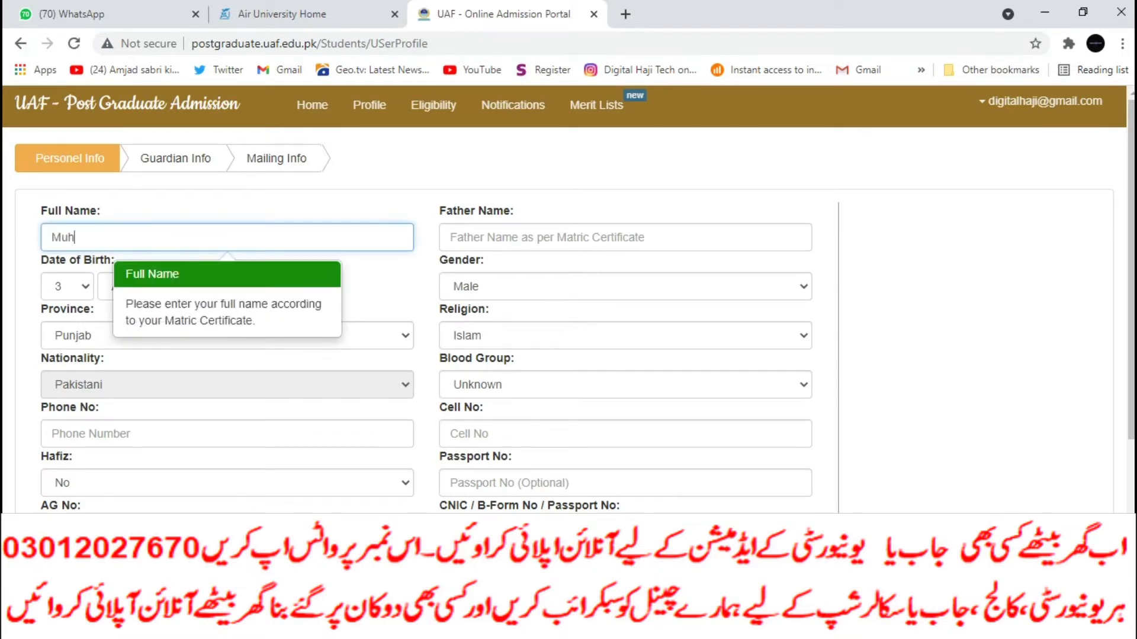
{"action": "type", "text": "ar"}
{"action": "key", "text": "Tab"}
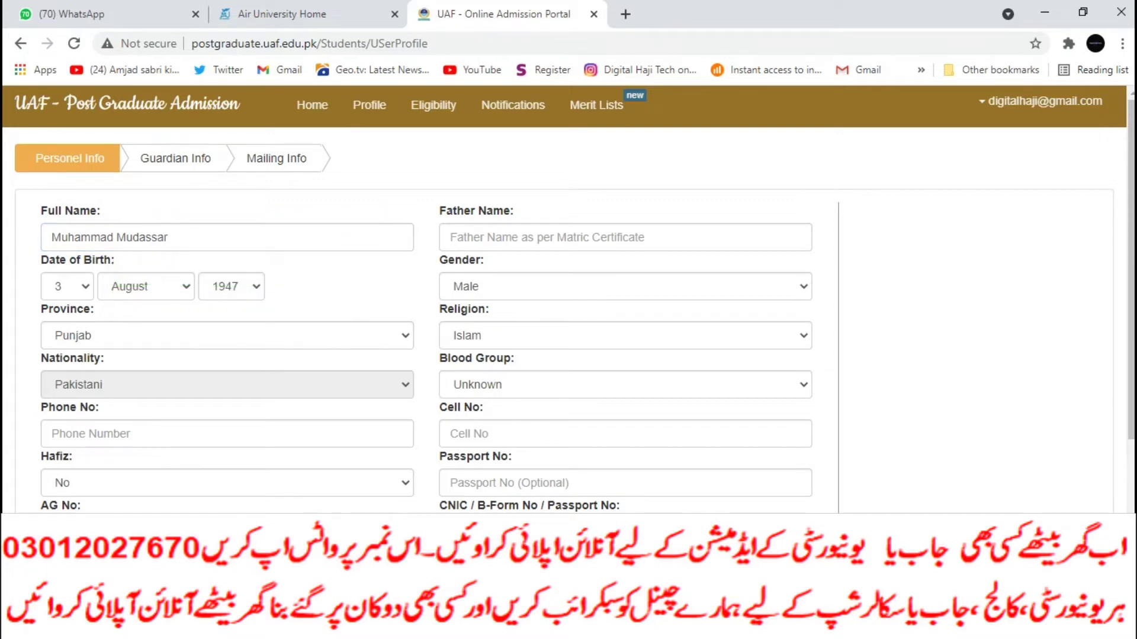
Step: Set the birth year to 2001 and enter the applicant's phone number
{"action": "left_click", "coordinate": [231, 286]}
{"action": "scroll", "coordinate": [225, 408], "scroll_direction": "down", "scroll_amount": 8}
{"action": "left_click", "coordinate": [225, 411]}
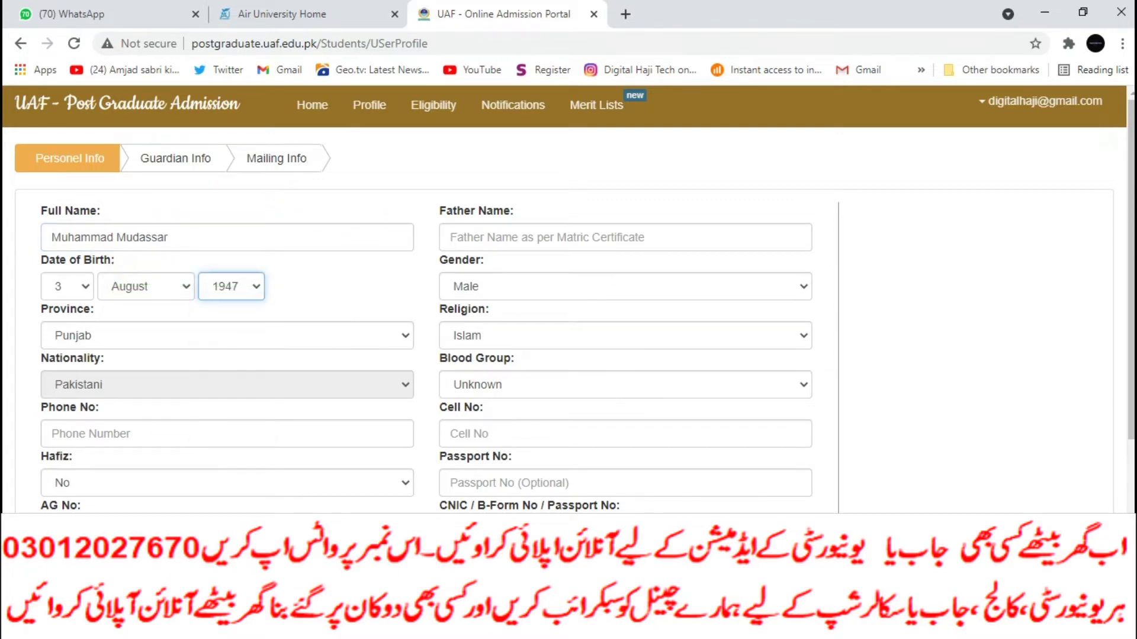
{"action": "left_click", "coordinate": [231, 286]}
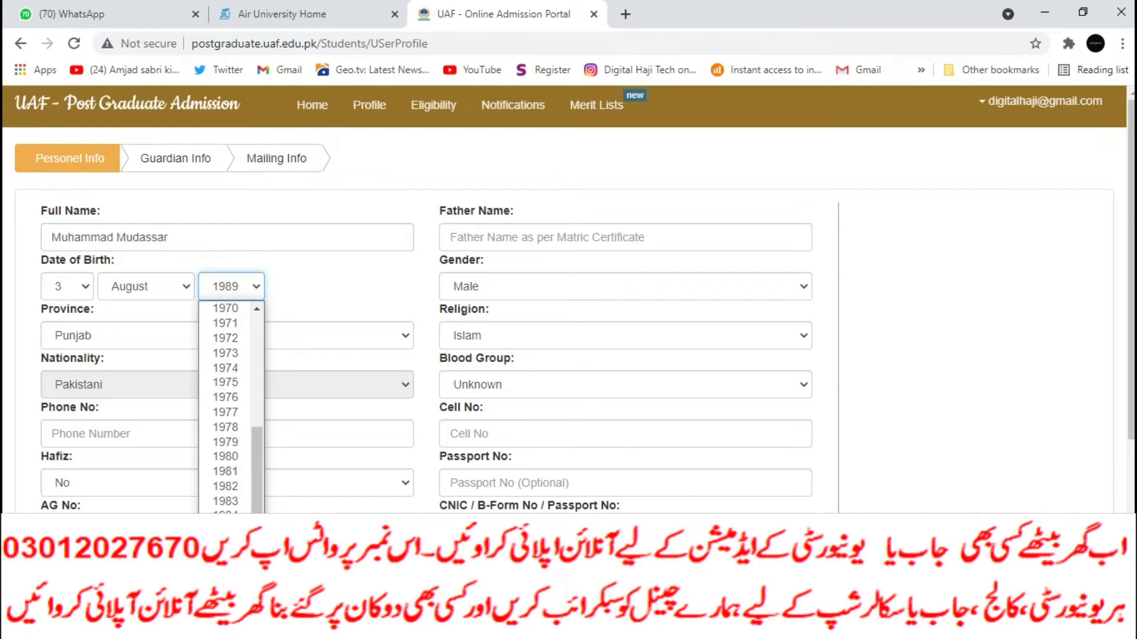
{"action": "scroll", "coordinate": [225, 409], "scroll_direction": "down", "scroll_amount": 4}
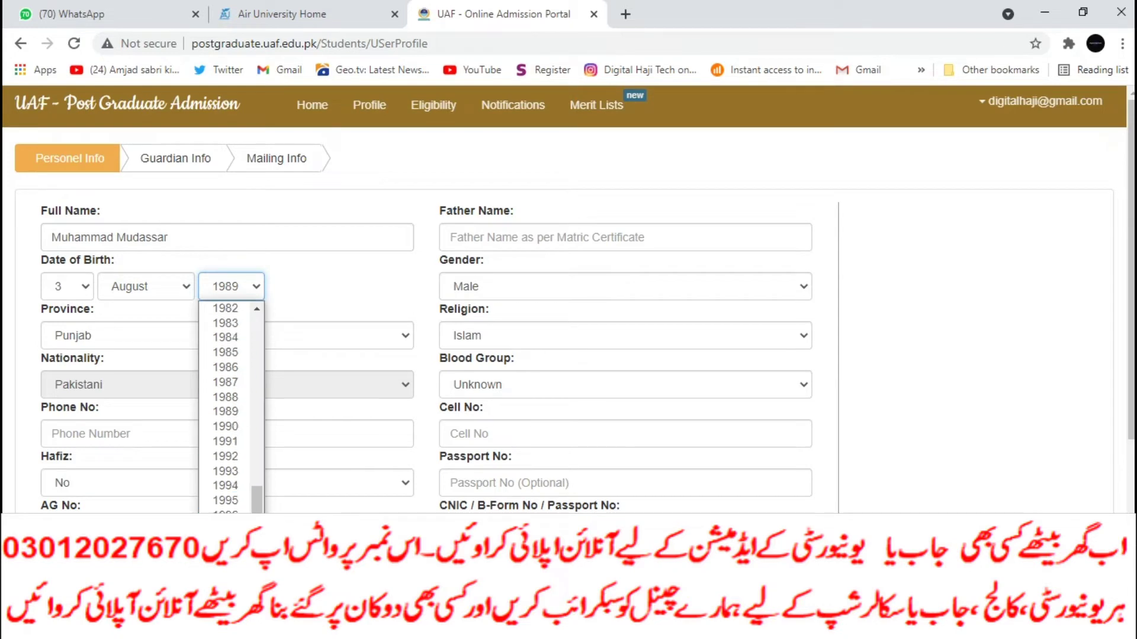
{"action": "type", "text": "2001"}
{"action": "key", "text": "Return"}
{"action": "left_click", "coordinate": [227, 434]}
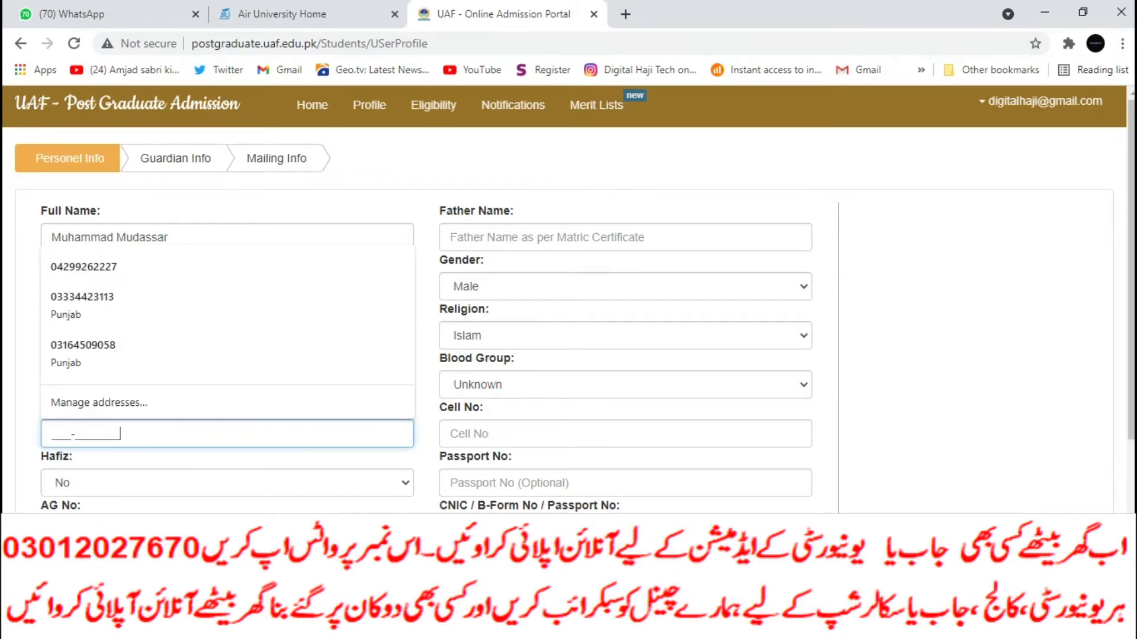
Step: Enter the father's name and choose blood group B+
{"action": "left_click", "coordinate": [625, 237]}
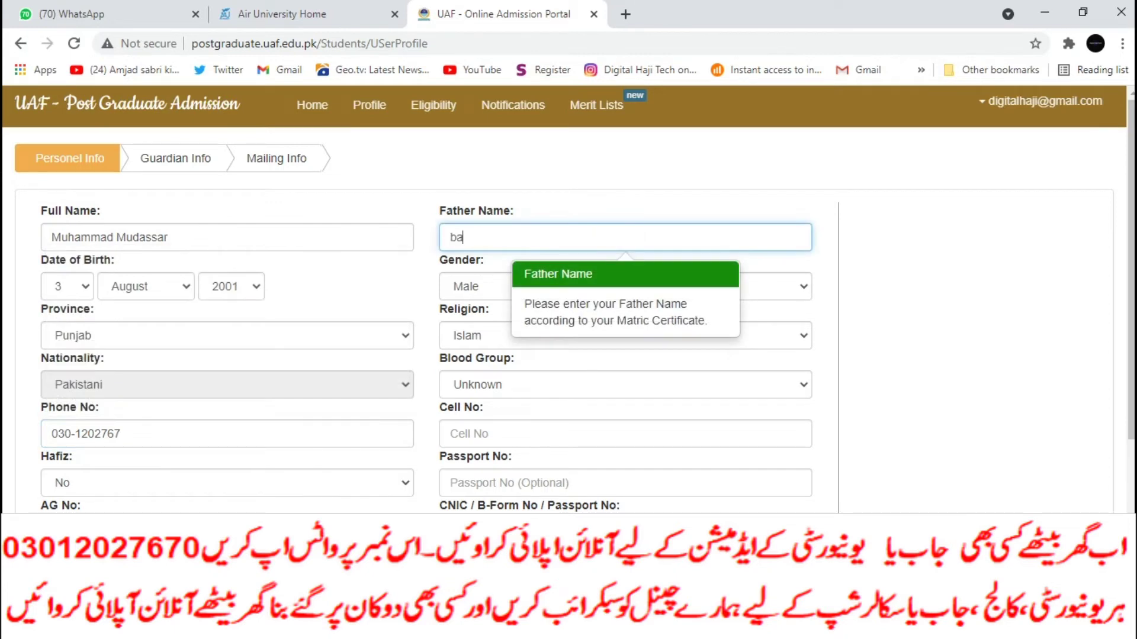
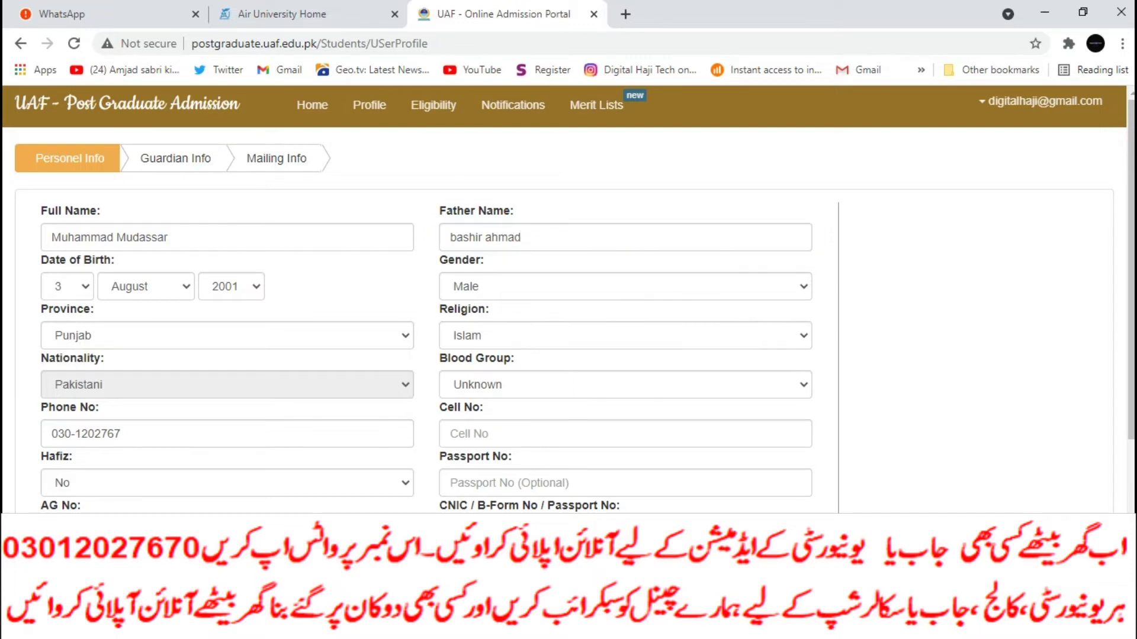
{"action": "left_click", "coordinate": [789, 384]}
{"action": "left_click", "coordinate": [462, 465]}
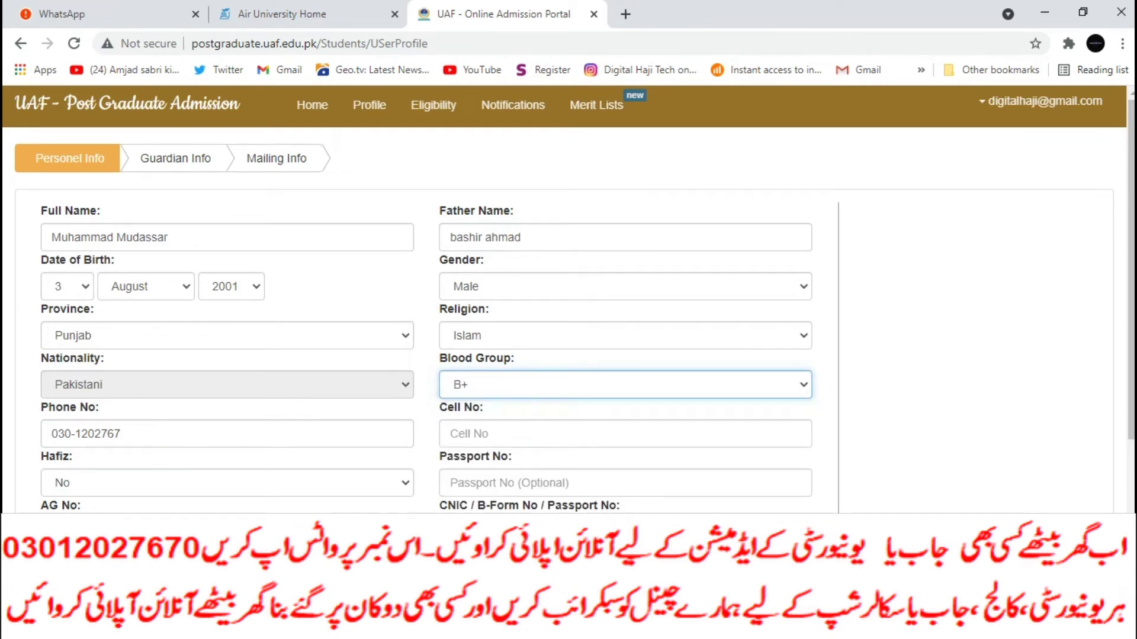
Step: Enter the applicant's cell number and continue to the Guardian Info step
{"action": "left_click", "coordinate": [492, 434]}
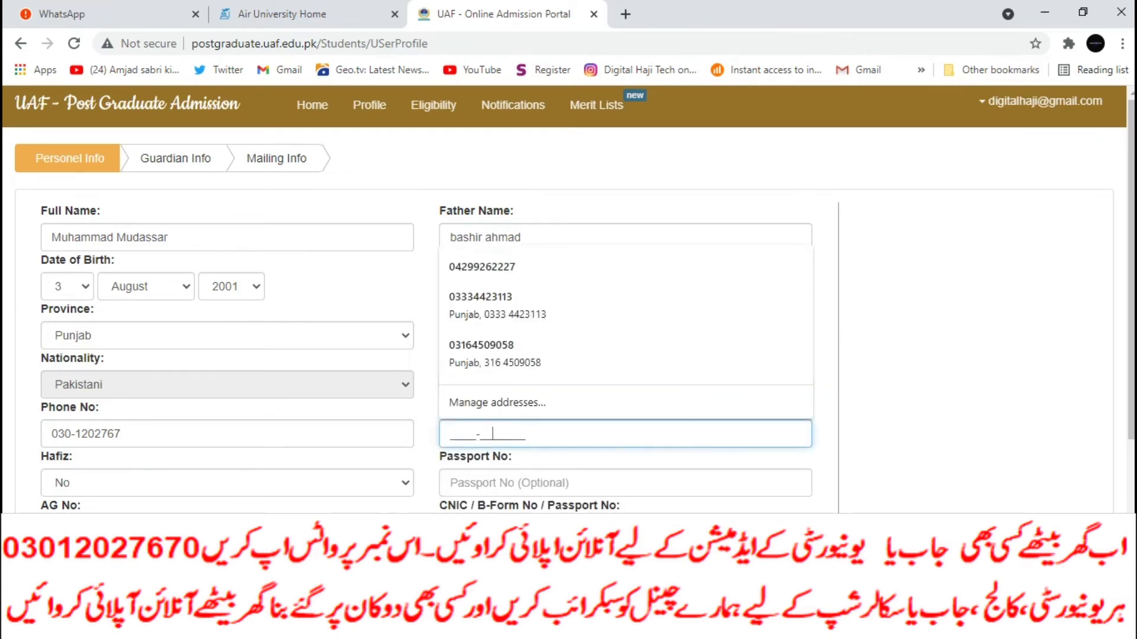
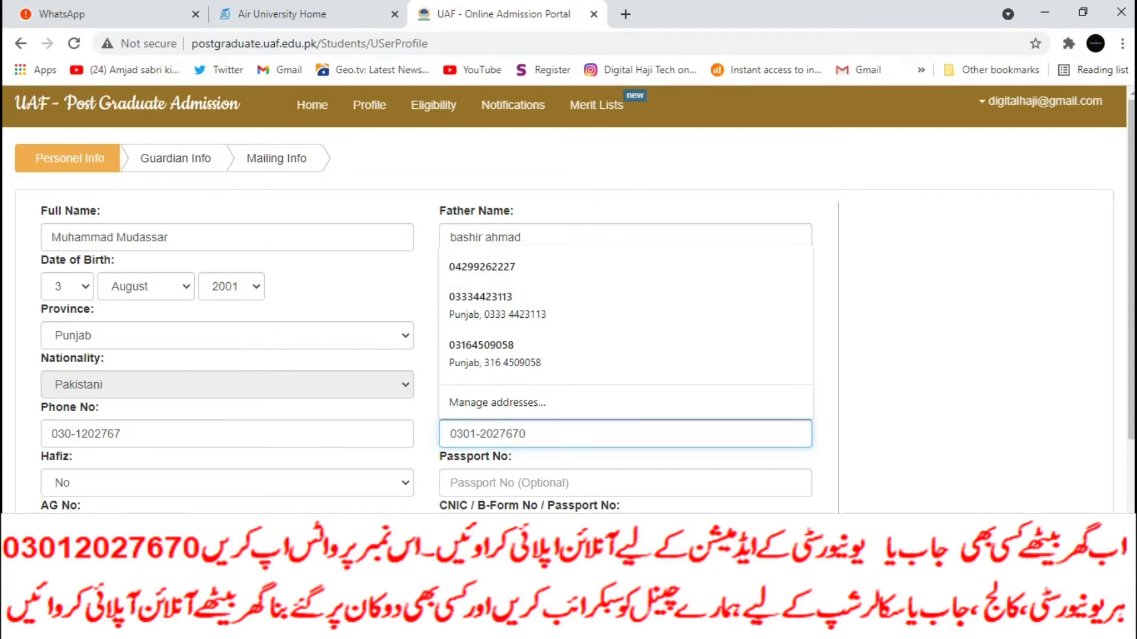
{"action": "scroll", "coordinate": [568, 296], "scroll_direction": "down", "scroll_amount": 4}
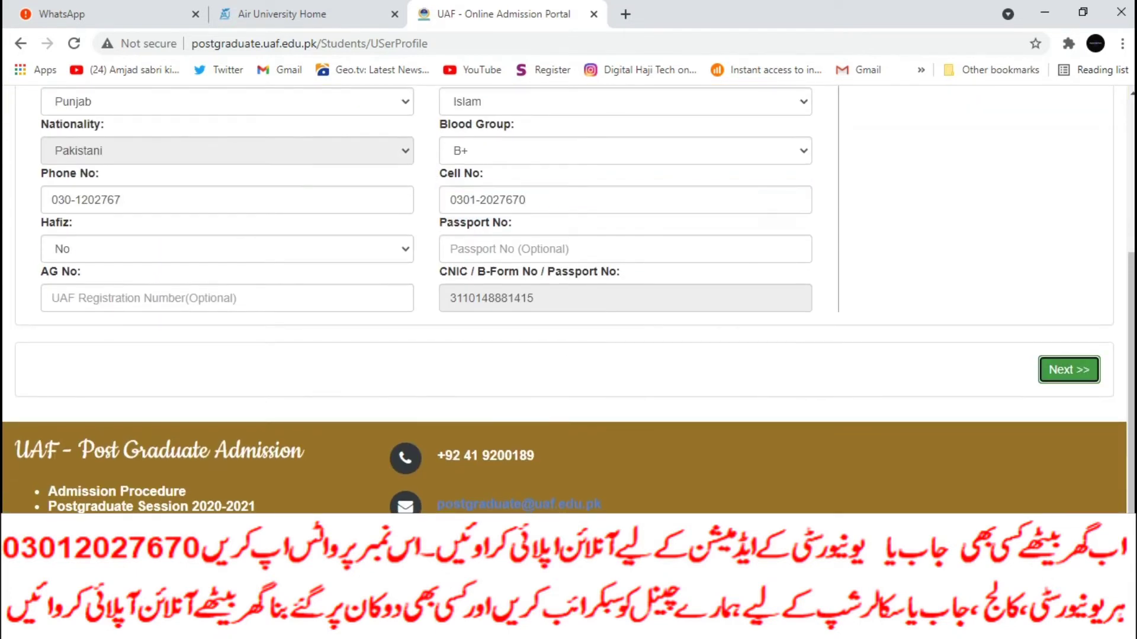
{"action": "left_click", "coordinate": [1069, 370]}
Step: Enter the guardian's name and set the relation to father
{"action": "scroll", "coordinate": [625, 332], "scroll_direction": "up", "scroll_amount": 2}
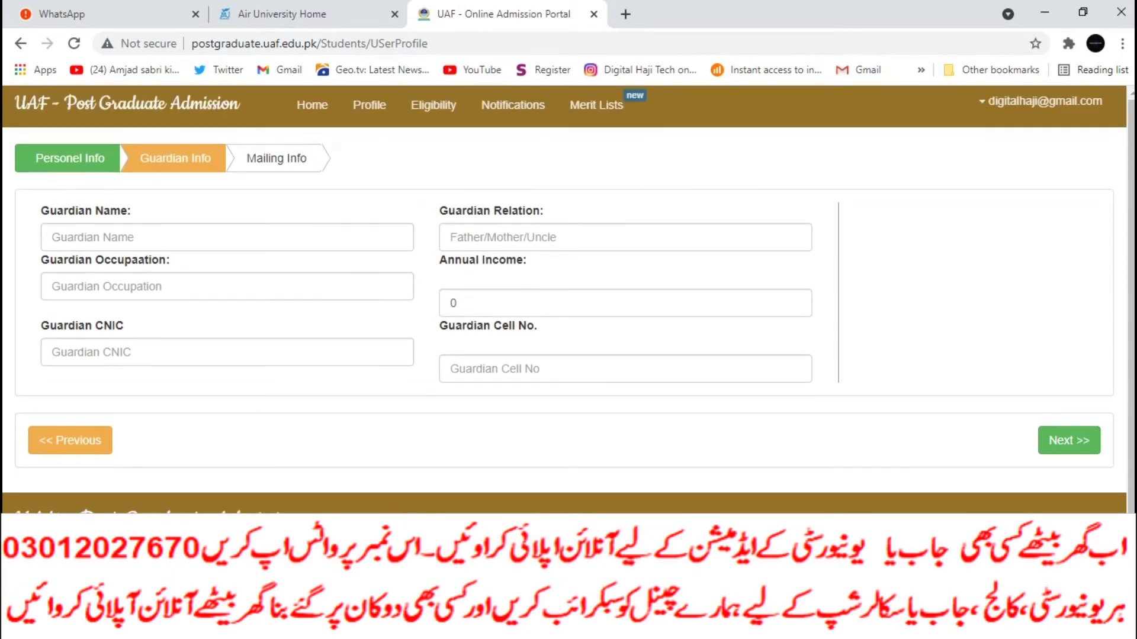
{"action": "left_click", "coordinate": [227, 237]}
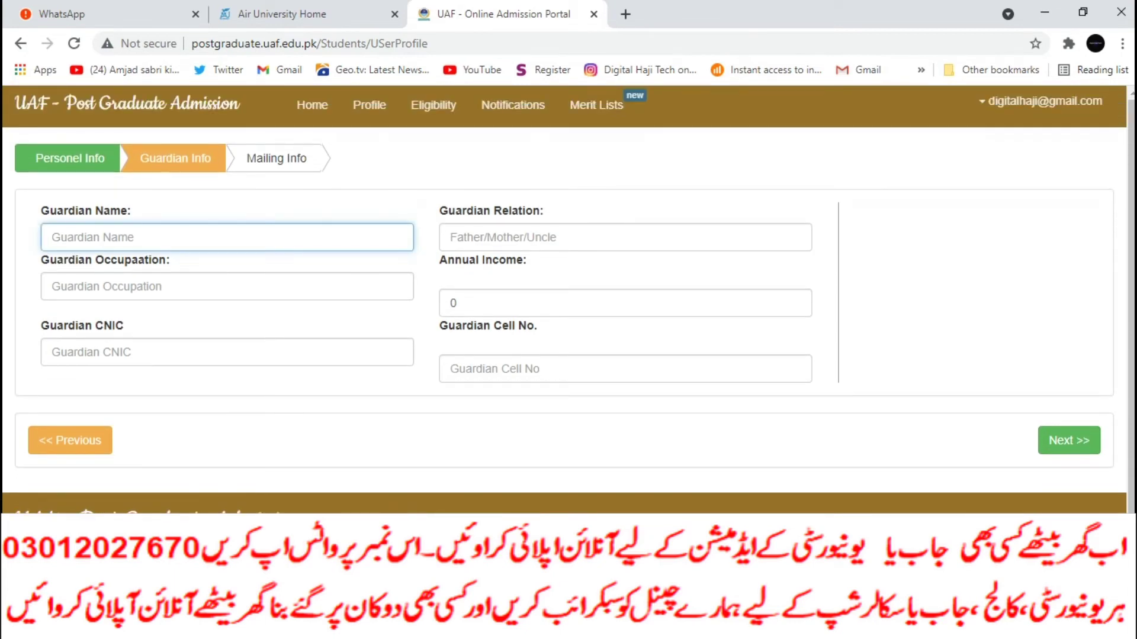
{"action": "left_click", "coordinate": [451, 237]}
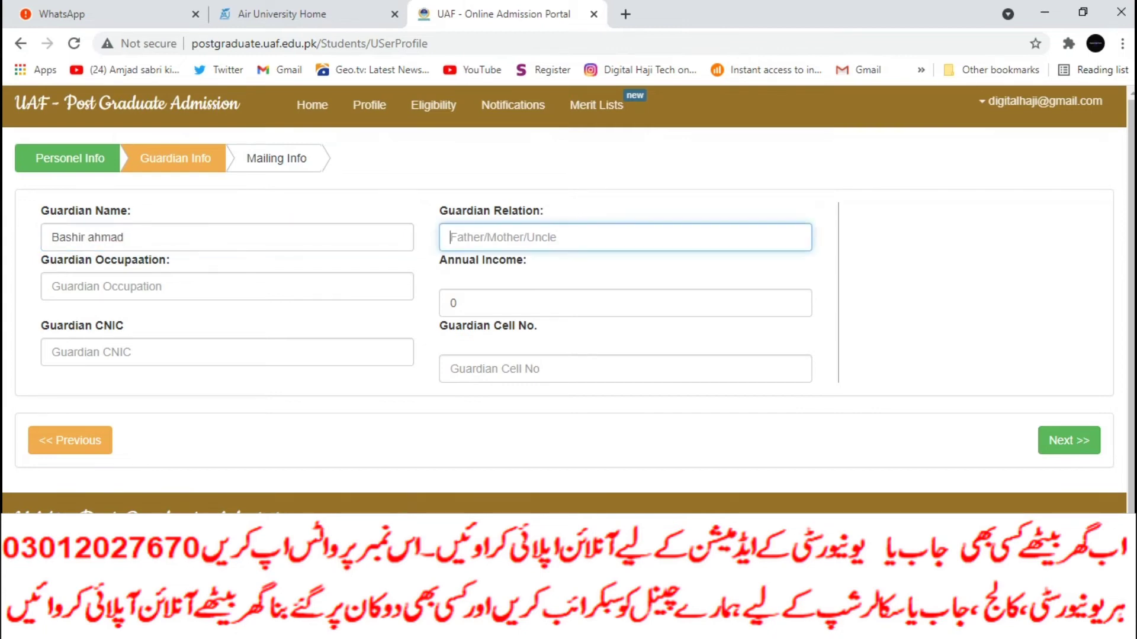
{"action": "type", "text": "fahther"}
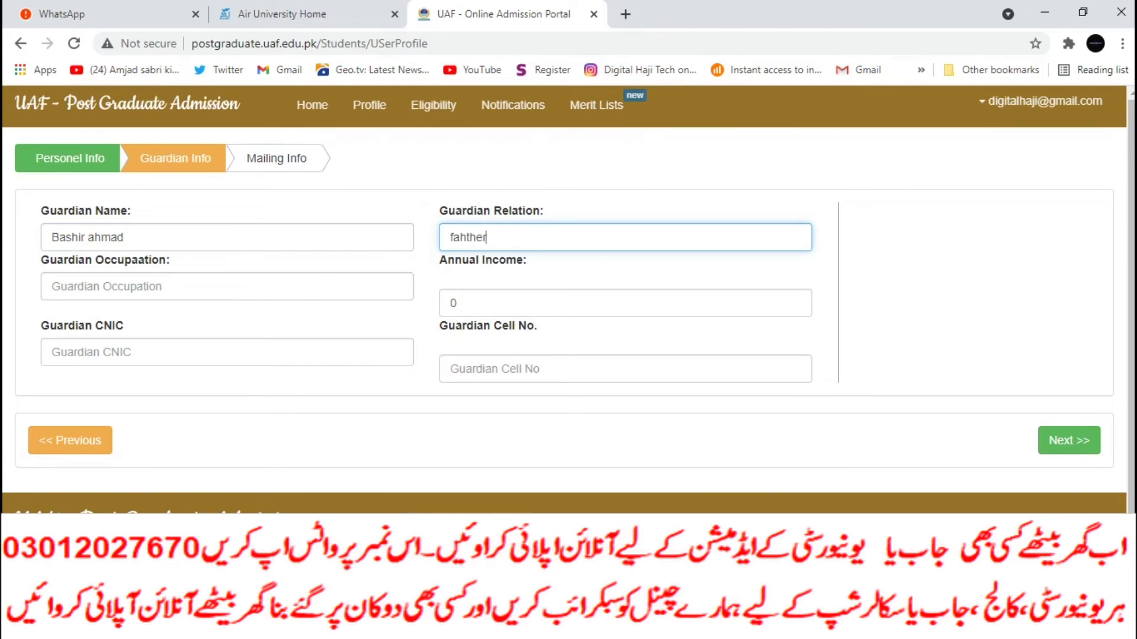
{"action": "key", "text": "BackSpace"}
{"action": "key", "text": "BackSpace"}
{"action": "key", "text": "BackSpace"}
{"action": "key", "text": "BackSpace"}
{"action": "key", "text": "BackSpace"}
{"action": "key", "text": "BackSpace"}
{"action": "type", "text": "ther"}
Step: Set the guardian's occupation to manager and annual income to 500000
{"action": "left_click", "coordinate": [226, 286]}
{"action": "type", "text": "manager"}
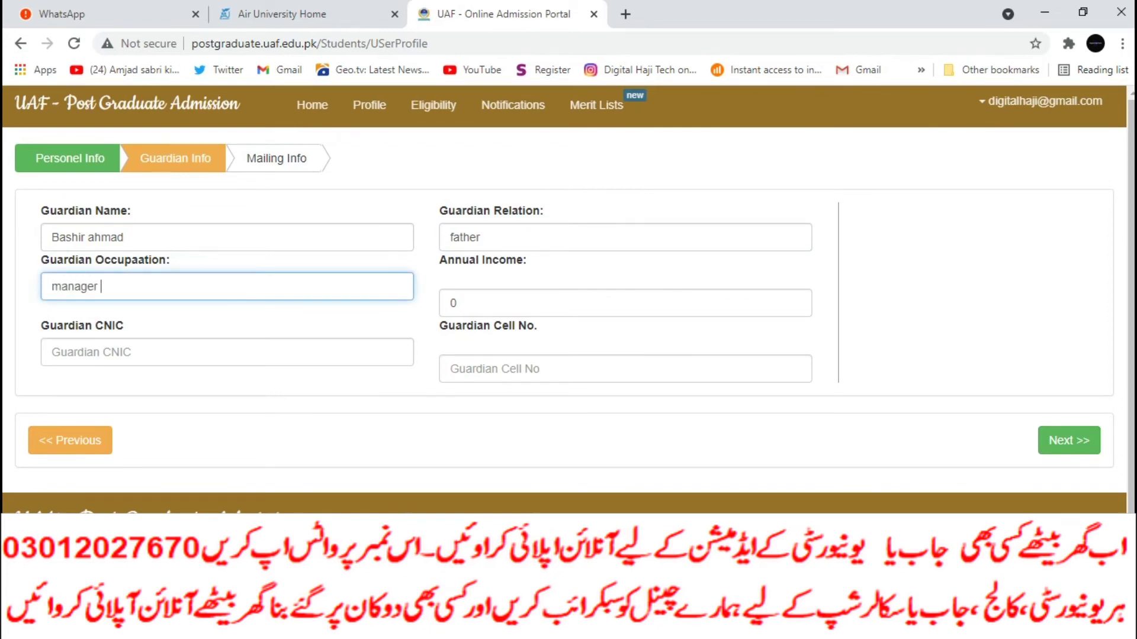
{"action": "left_click", "coordinate": [456, 302]}
{"action": "type", "text": "\\1200"}
{"action": "key", "text": "BackSpace"}
{"action": "key", "text": "BackSpace"}
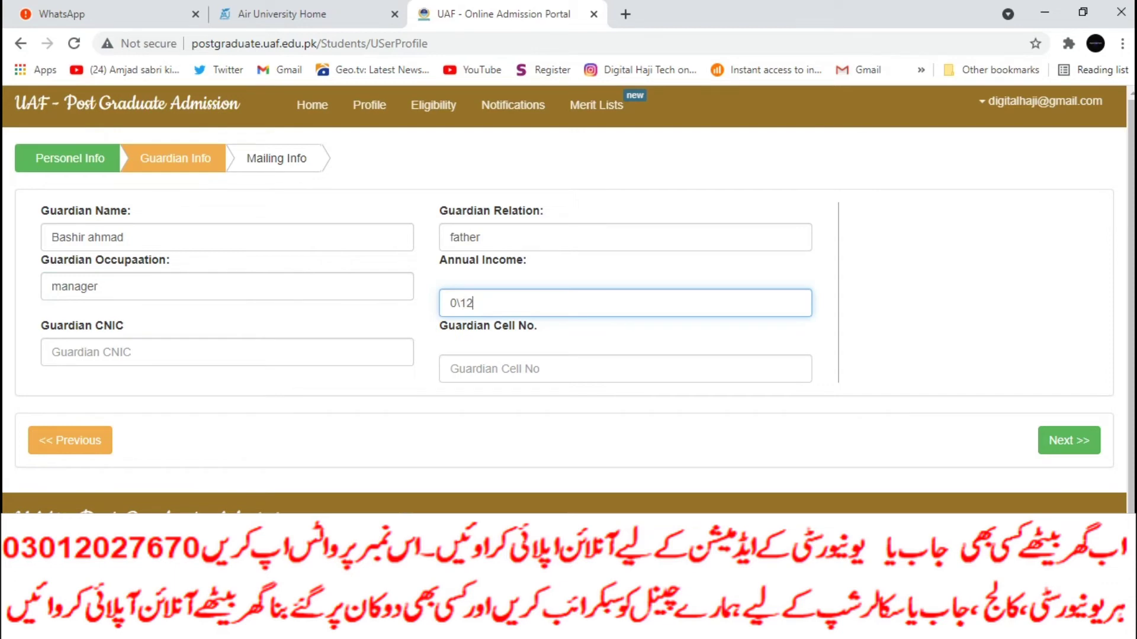
{"action": "key", "text": "BackSpace"}
{"action": "key", "text": "BackSpace"}
{"action": "key", "text": "BackSpace"}
{"action": "key", "text": "BackSpace"}
{"action": "type", "text": "500000"}
Step: Enter the guardian's CNIC number and cell number
{"action": "left_click", "coordinate": [227, 352]}
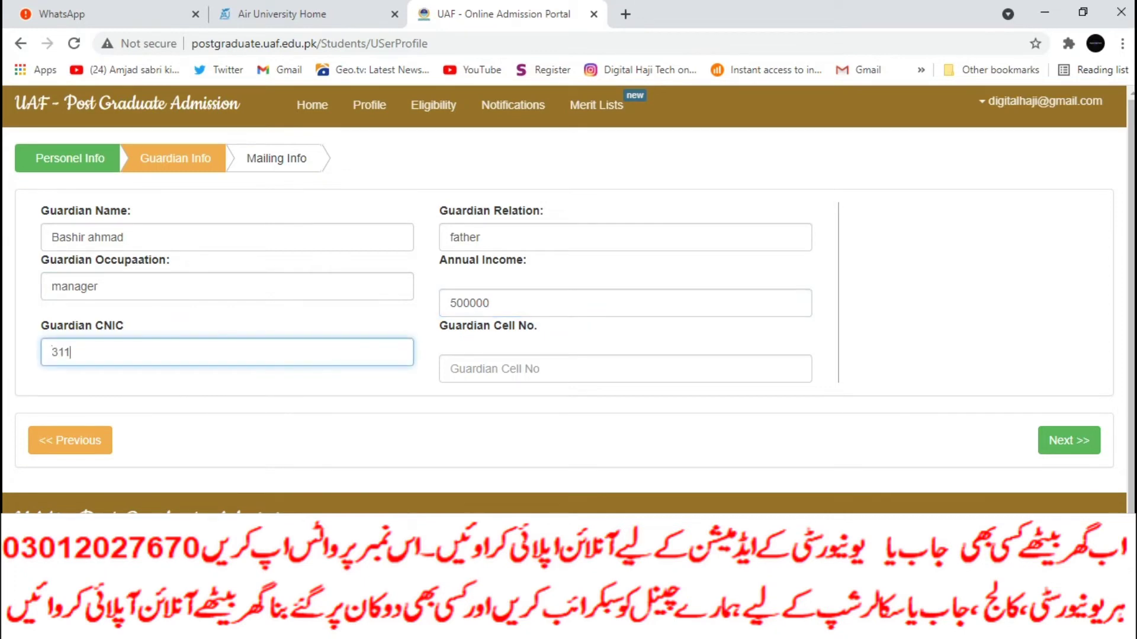
{"action": "left_click", "coordinate": [625, 369]}
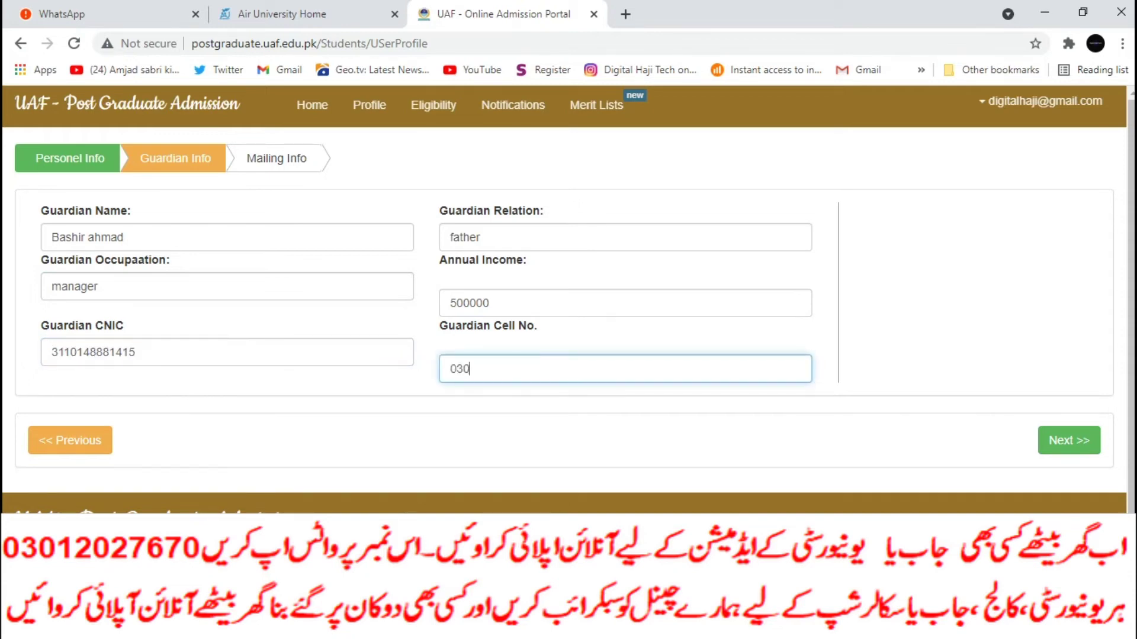
Step: Fill the Current Mailing address with union council 5677 and police station 56
{"action": "left_click", "coordinate": [1069, 441]}
{"action": "left_click", "coordinate": [108, 286]}
{"action": "type", "text": "bwn"}
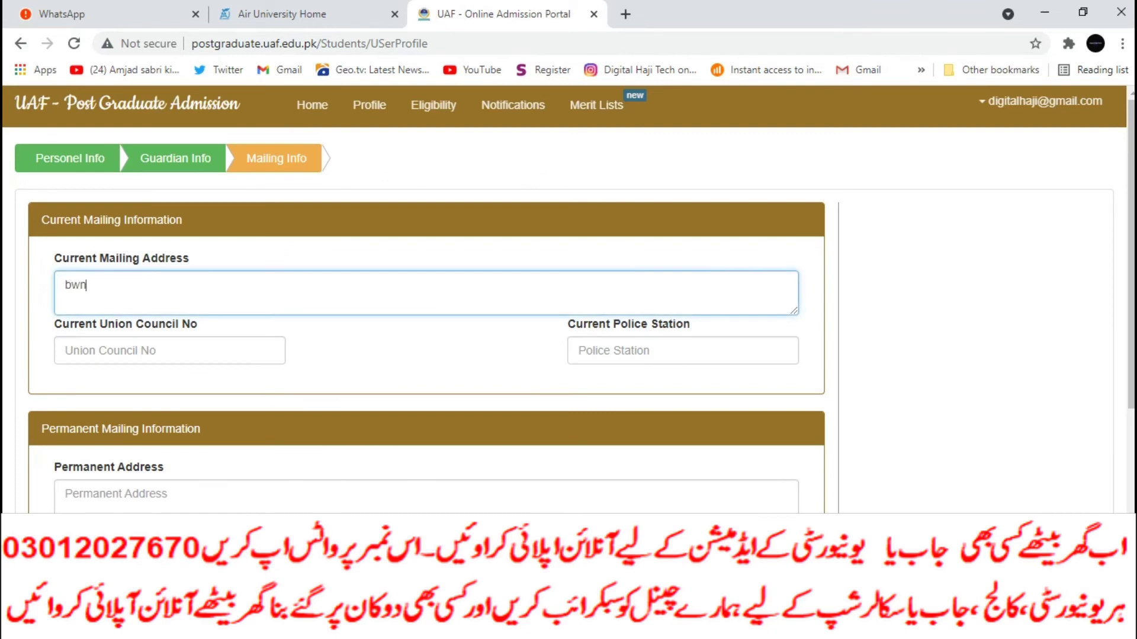
{"action": "left_click", "coordinate": [170, 351]}
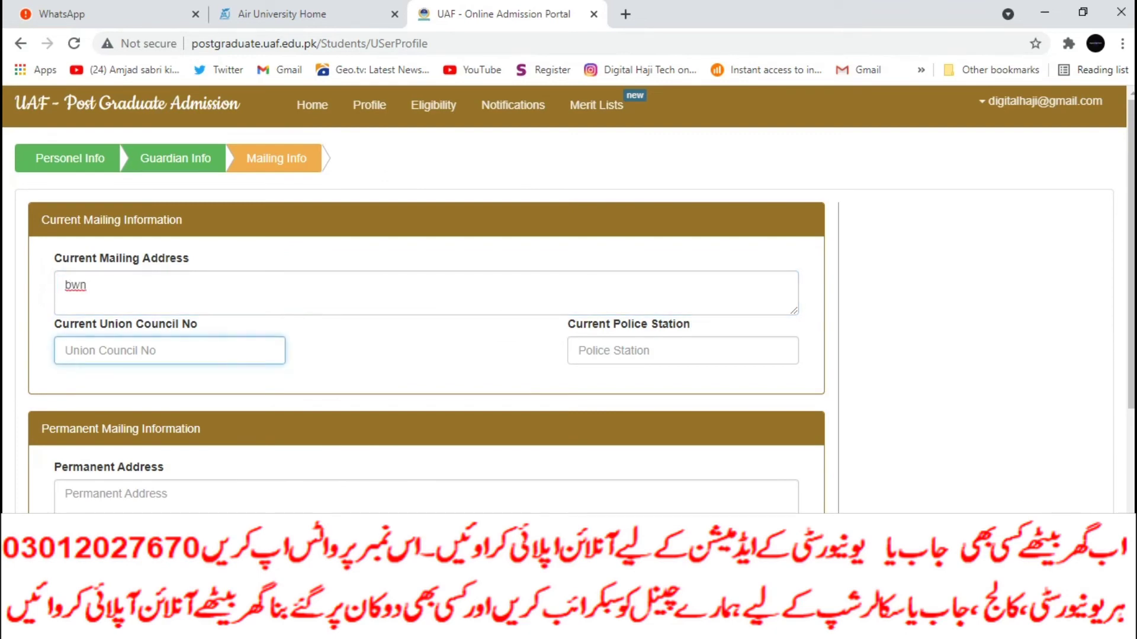
{"action": "type", "text": "5677"}
{"action": "left_click", "coordinate": [683, 351]}
{"action": "type", "text": "56"}
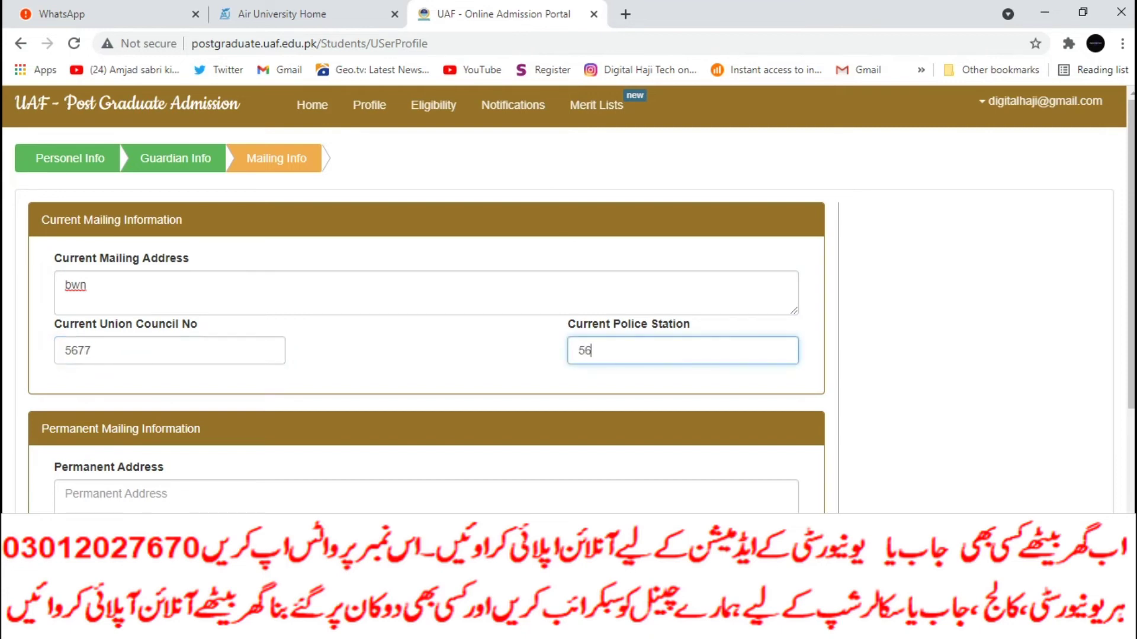
Step: Fill the Permanent Mailing address, union council and police station 56, then finish the profile
{"action": "scroll", "coordinate": [569, 296], "scroll_direction": "down", "scroll_amount": 5}
{"action": "left_click", "coordinate": [426, 237]}
{"action": "type", "text": "bwn"}
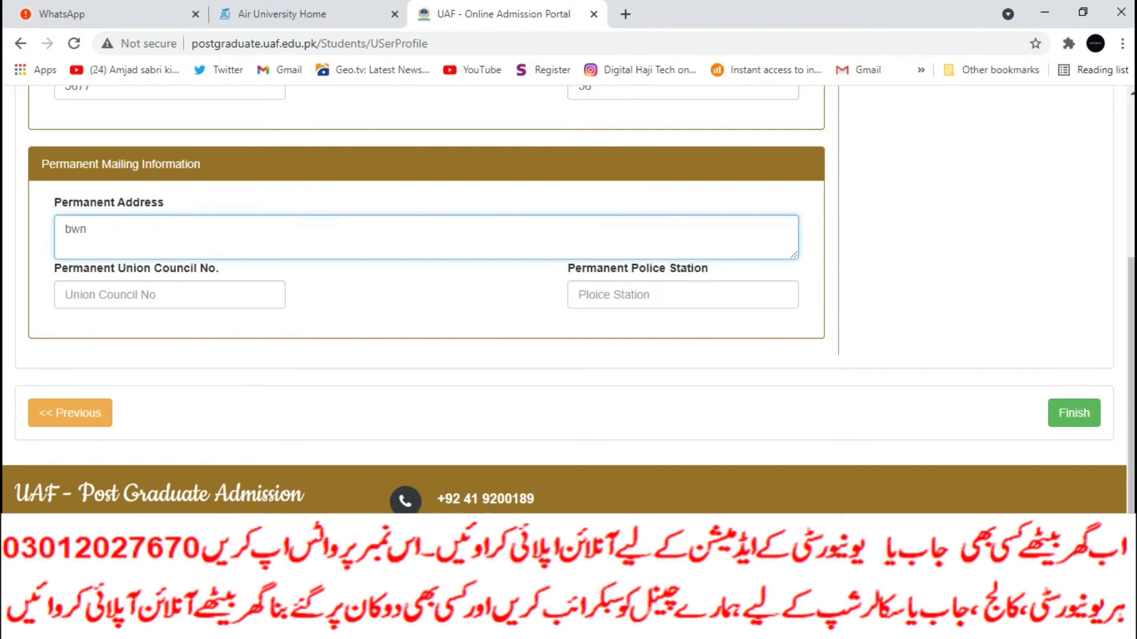
{"action": "key", "text": "Tab"}
{"action": "scroll", "coordinate": [568, 296], "scroll_direction": "up", "scroll_amount": 5}
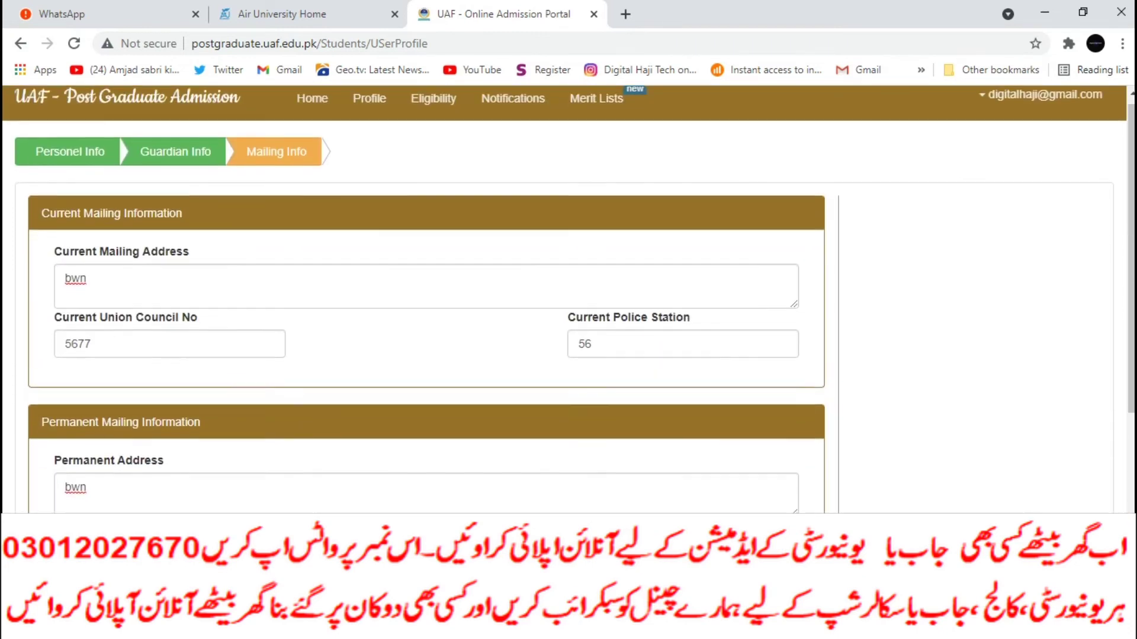
{"action": "scroll", "coordinate": [568, 296], "scroll_direction": "down", "scroll_amount": 1}
{"action": "type", "text": "5677"}
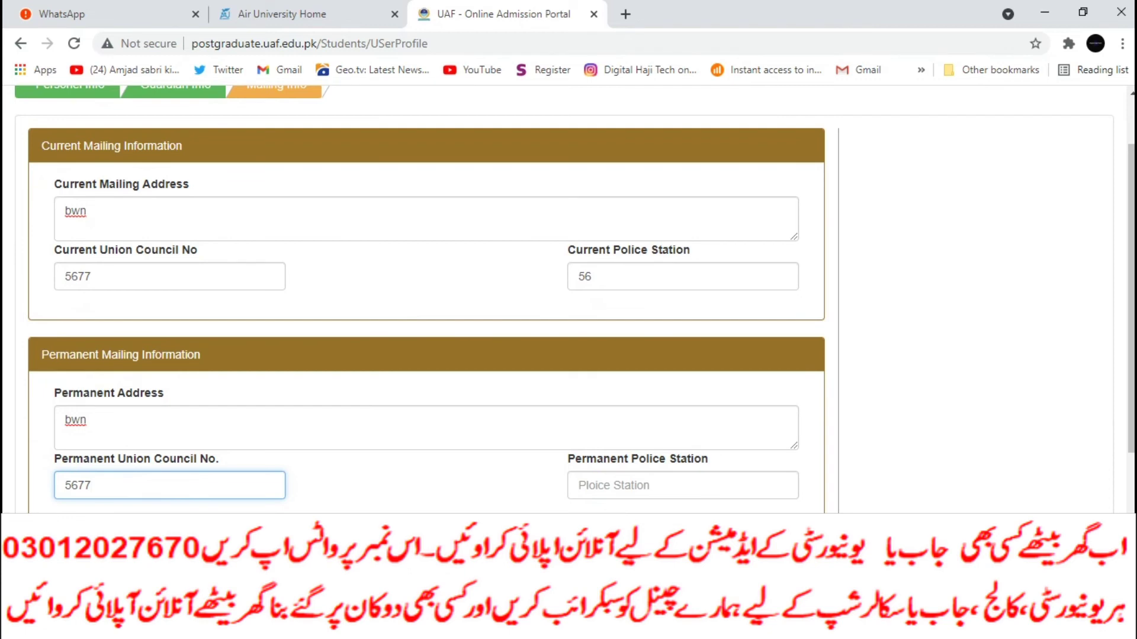
{"action": "left_click", "coordinate": [681, 485]}
{"action": "type", "text": "6"}
{"action": "key", "text": "BackSpace"}
{"action": "type", "text": "56"}
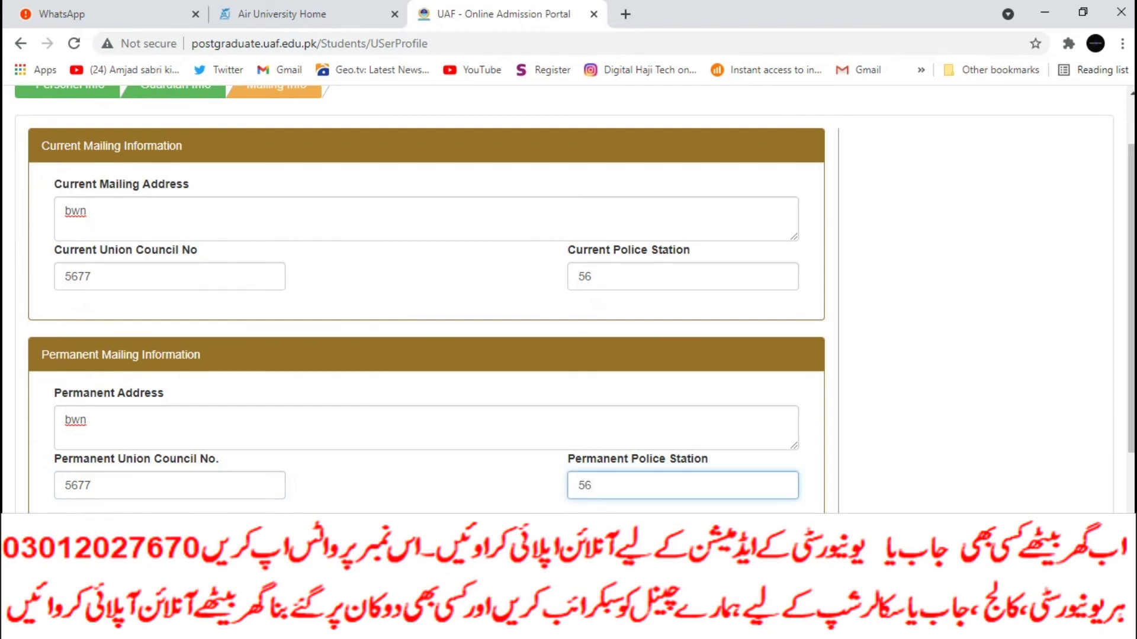
{"action": "scroll", "coordinate": [568, 296], "scroll_direction": "down", "scroll_amount": 4}
{"action": "left_click", "coordinate": [1073, 370]}
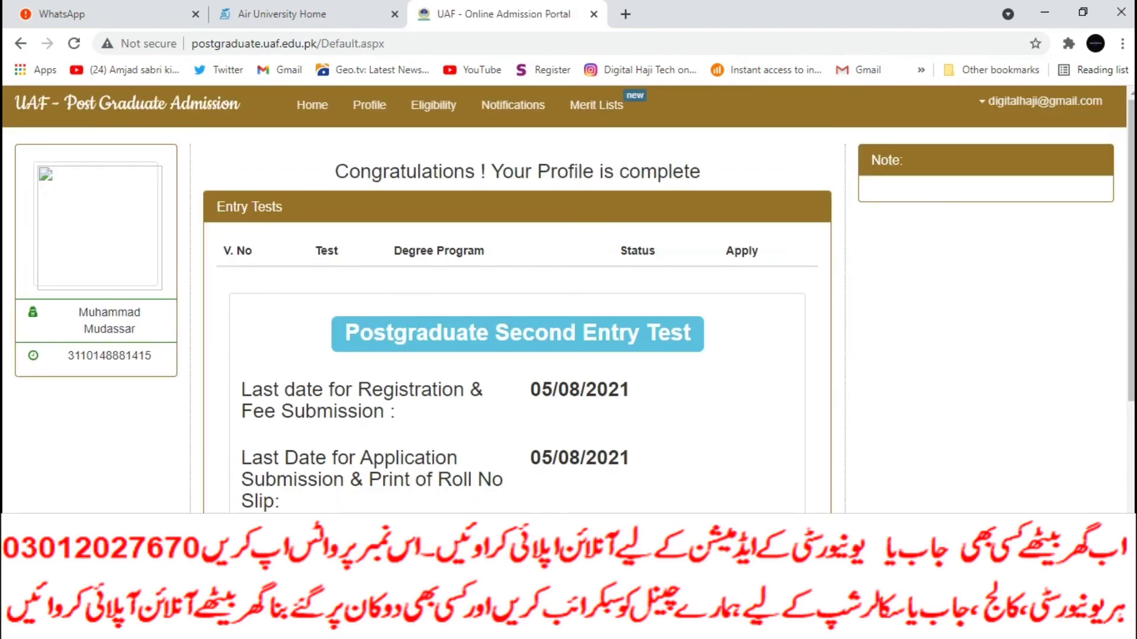
{"action": "scroll", "coordinate": [568, 296], "scroll_direction": "down", "scroll_amount": 6}
{"action": "scroll", "coordinate": [568, 296], "scroll_direction": "up", "scroll_amount": 2}
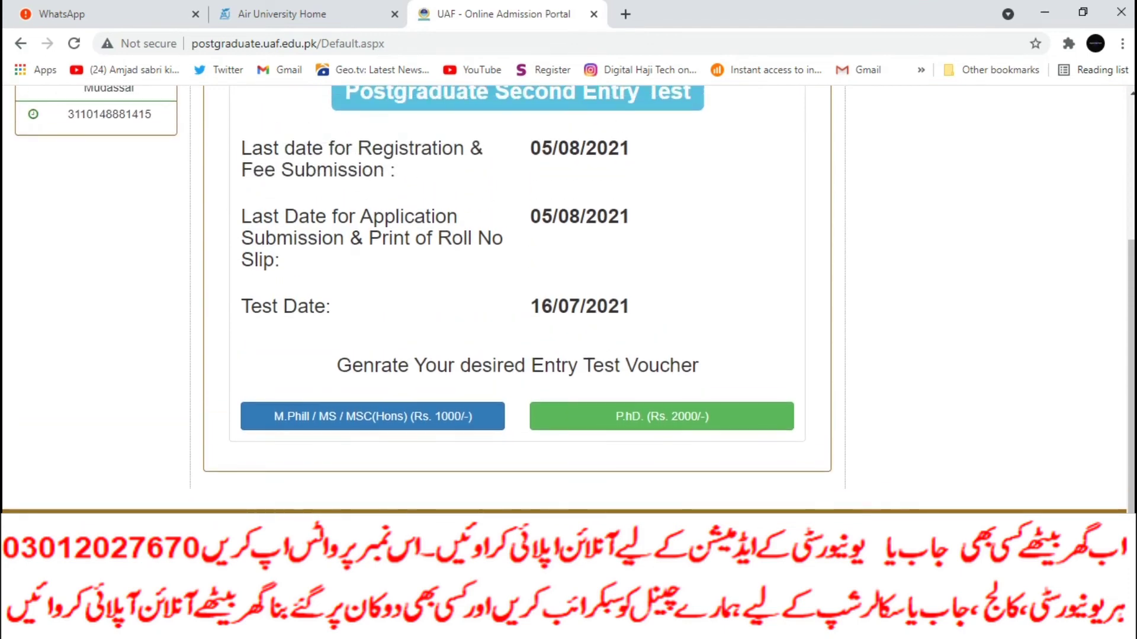
{"action": "scroll", "coordinate": [569, 296], "scroll_direction": "up", "scroll_amount": 4}
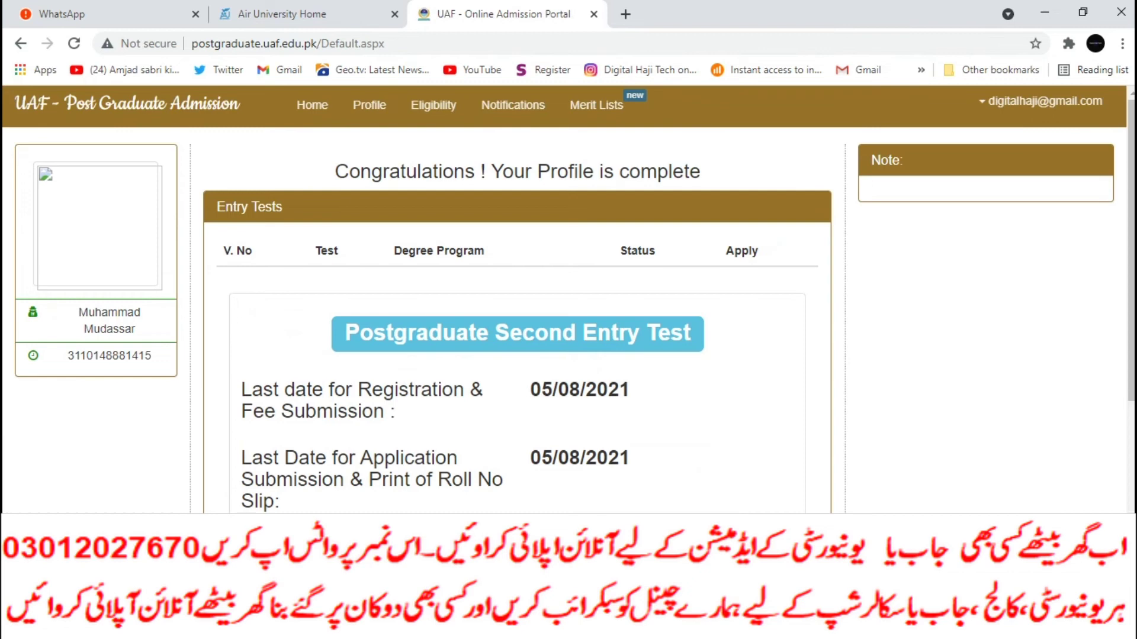
{"action": "left_click", "coordinate": [74, 43]}
{"action": "scroll", "coordinate": [568, 297], "scroll_direction": "down", "scroll_amount": 5}
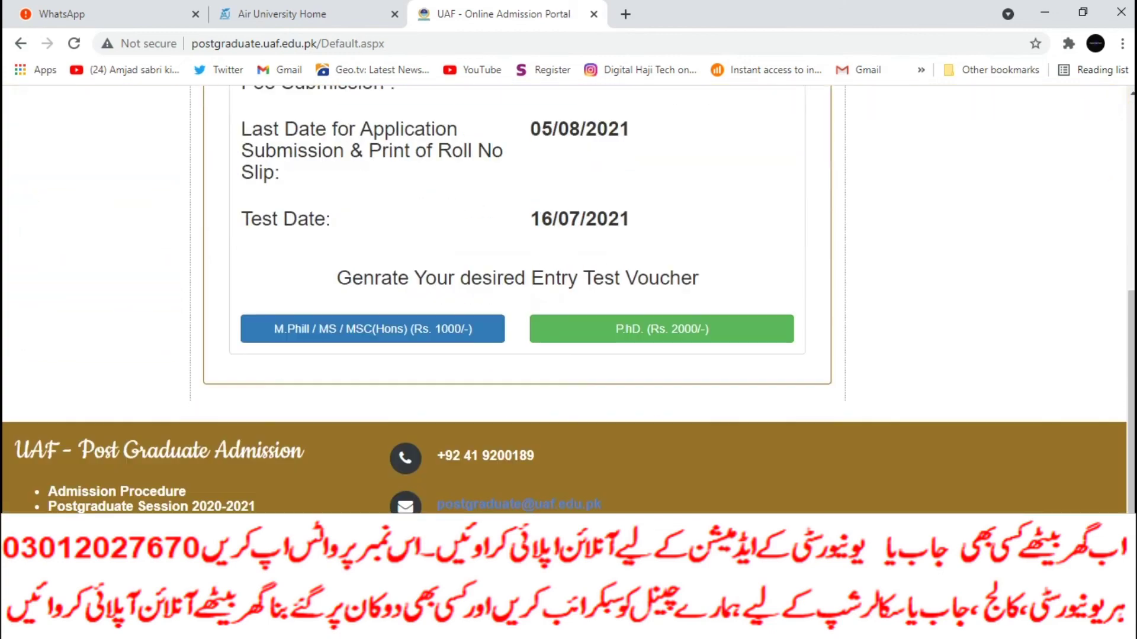
Step: Open the Rs. 1000 M.Phill/MS/MSC(Hons) voucher, then go back to the profile form
{"action": "left_click", "coordinate": [373, 328]}
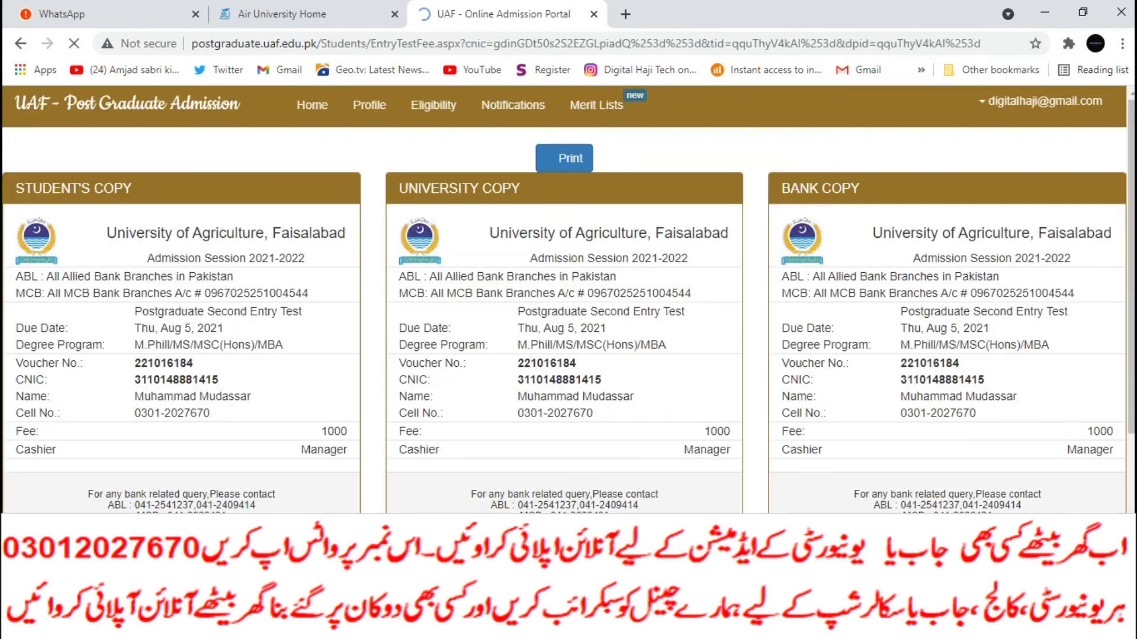
{"action": "scroll", "coordinate": [569, 300], "scroll_direction": "down", "scroll_amount": 3}
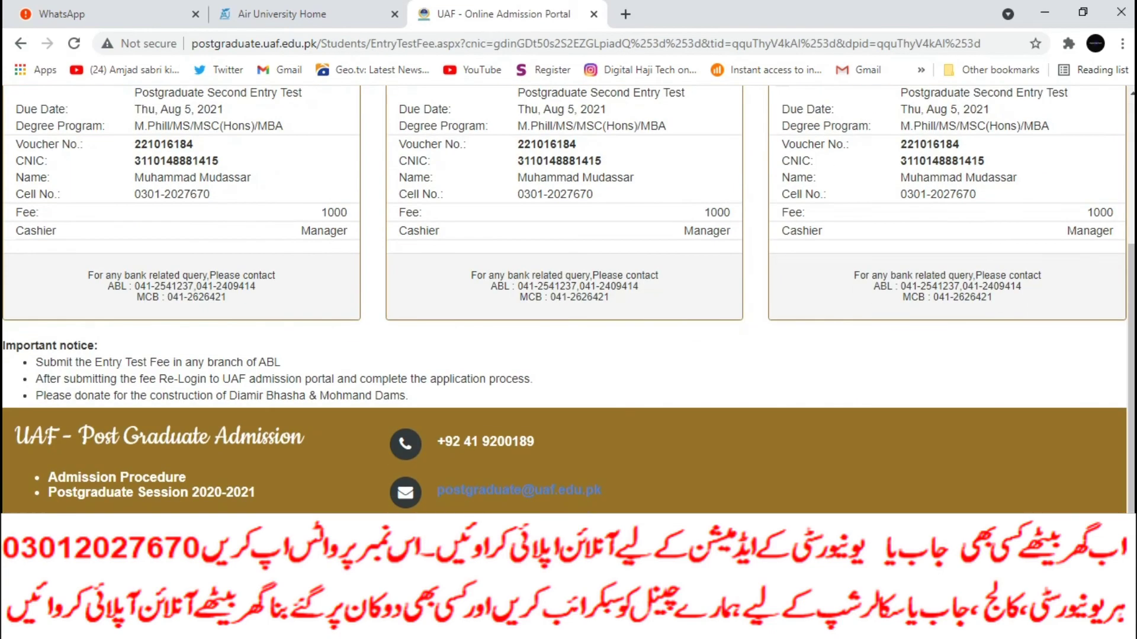
{"action": "scroll", "coordinate": [569, 296], "scroll_direction": "up", "scroll_amount": 3}
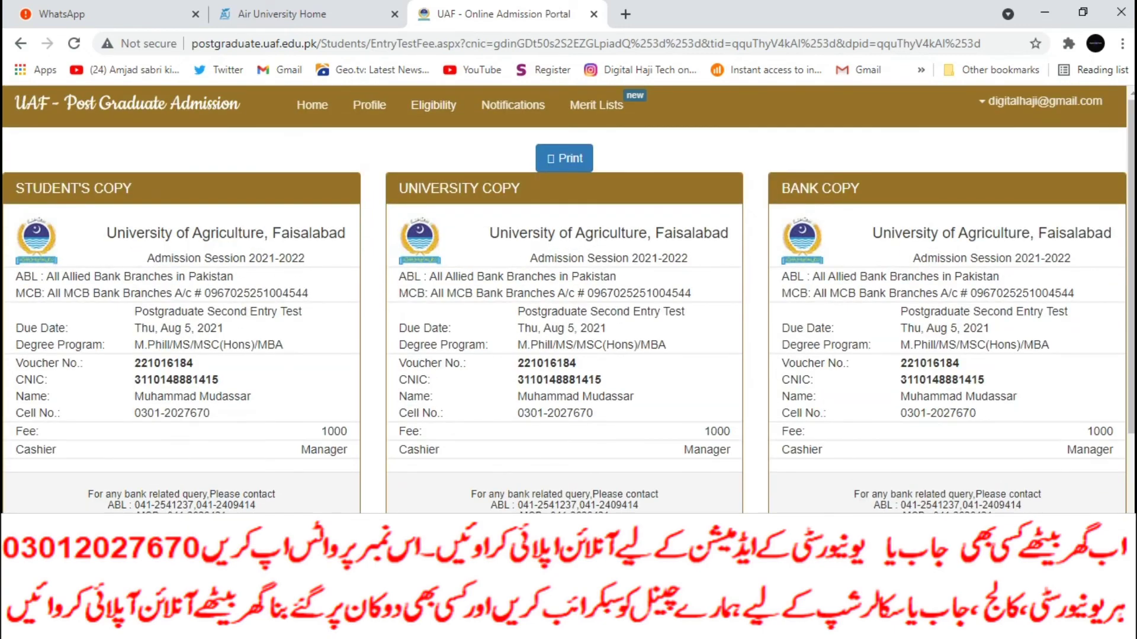
{"action": "left_click", "coordinate": [370, 105]}
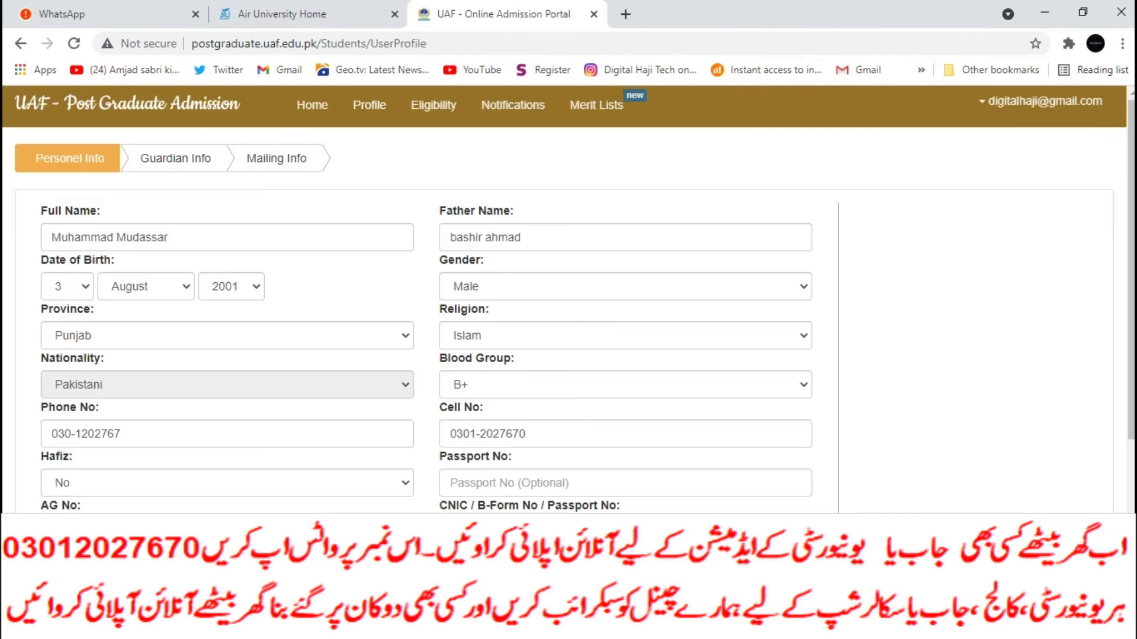
{"action": "scroll", "coordinate": [568, 299], "scroll_direction": "down", "scroll_amount": 5}
{"action": "scroll", "coordinate": [568, 299], "scroll_direction": "up", "scroll_amount": 5}
{"action": "scroll", "coordinate": [569, 299], "scroll_direction": "down", "scroll_amount": 4}
Step: Review the saved guardian and mailing steps, then regenerate the M.Phill entry test voucher
{"action": "left_click", "coordinate": [1069, 369]}
{"action": "left_click", "coordinate": [1068, 370]}
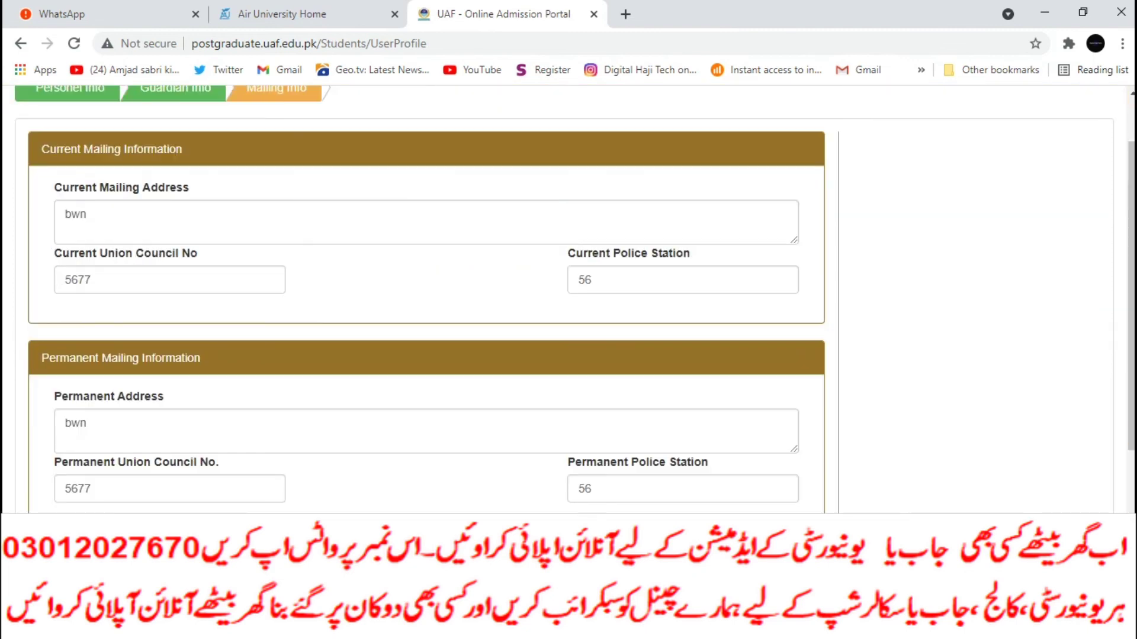
{"action": "left_click", "coordinate": [20, 43]}
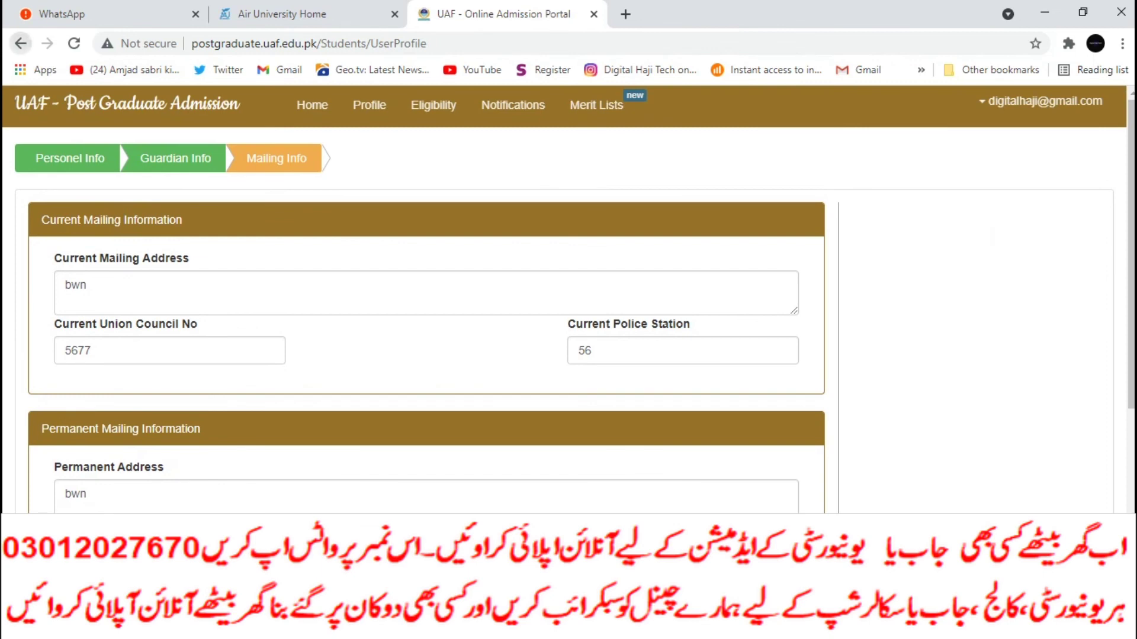
{"action": "left_click", "coordinate": [20, 43]}
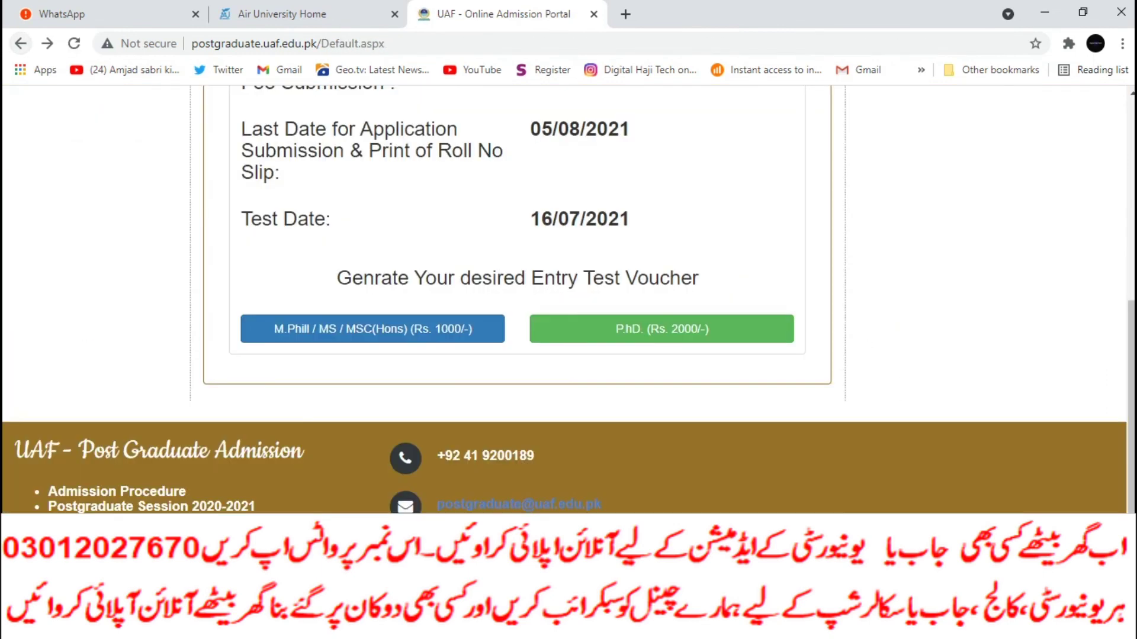
{"action": "left_click", "coordinate": [373, 329]}
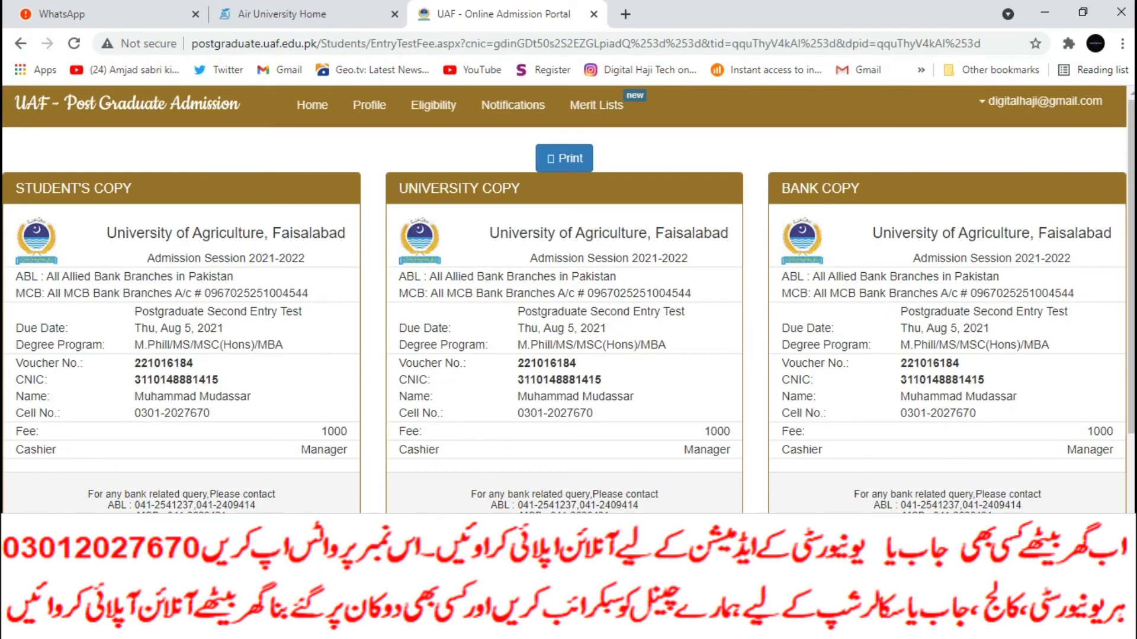